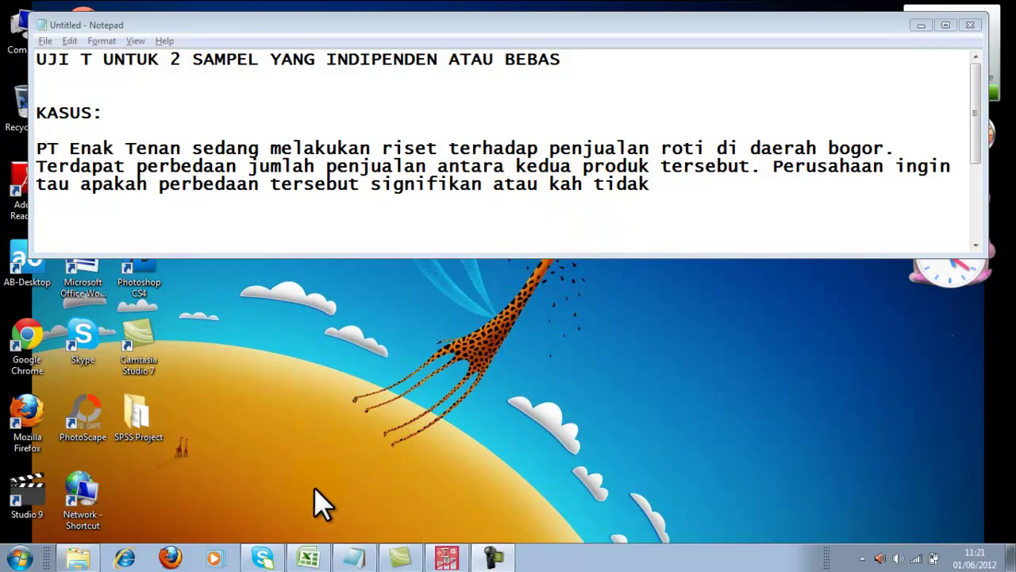
Switch to the Excel workbook and enter the headers Rasa in B2 and Jumlah in C2 on Sheet2.
click(302, 559)
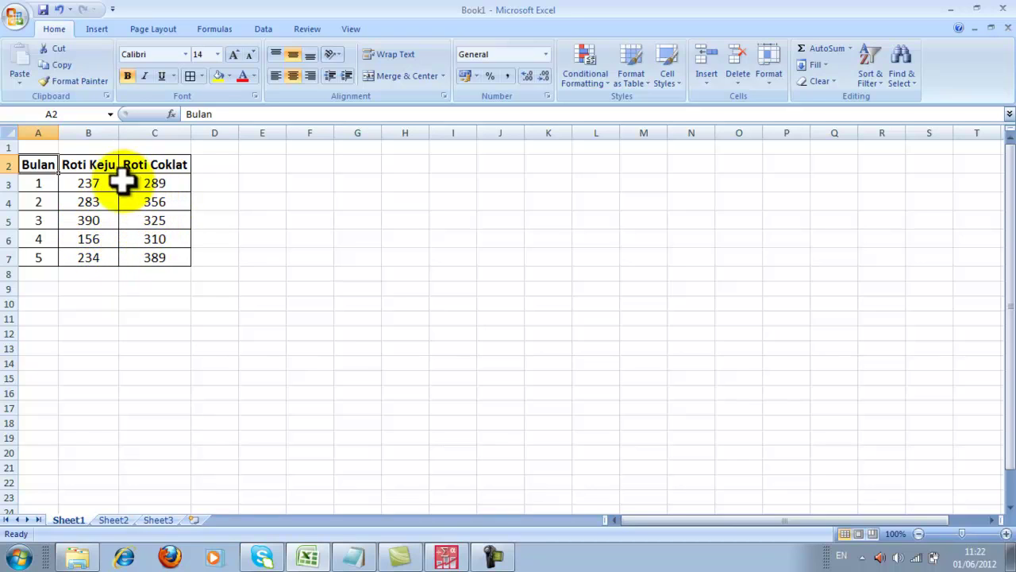
click(96, 288)
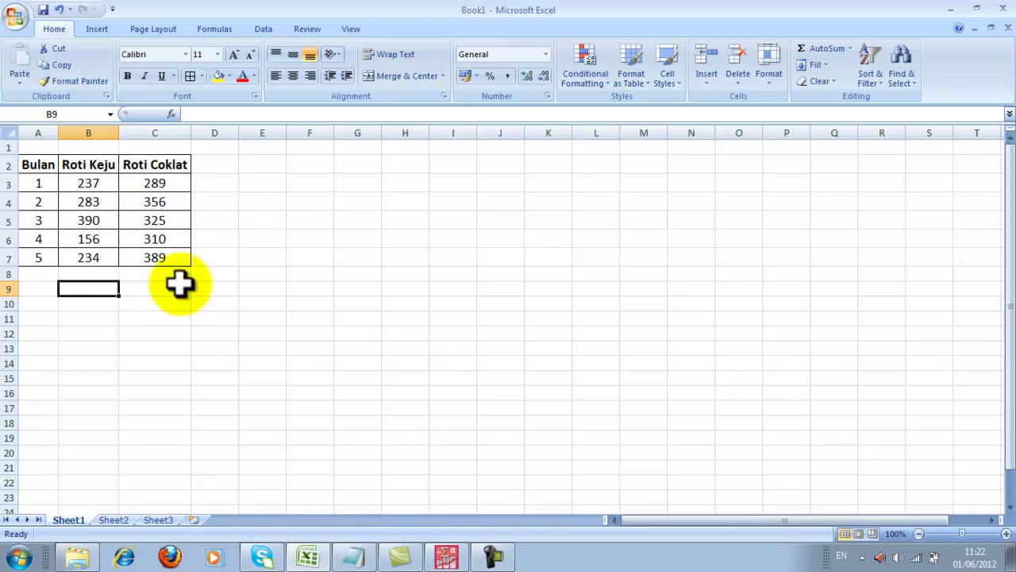
click(113, 520)
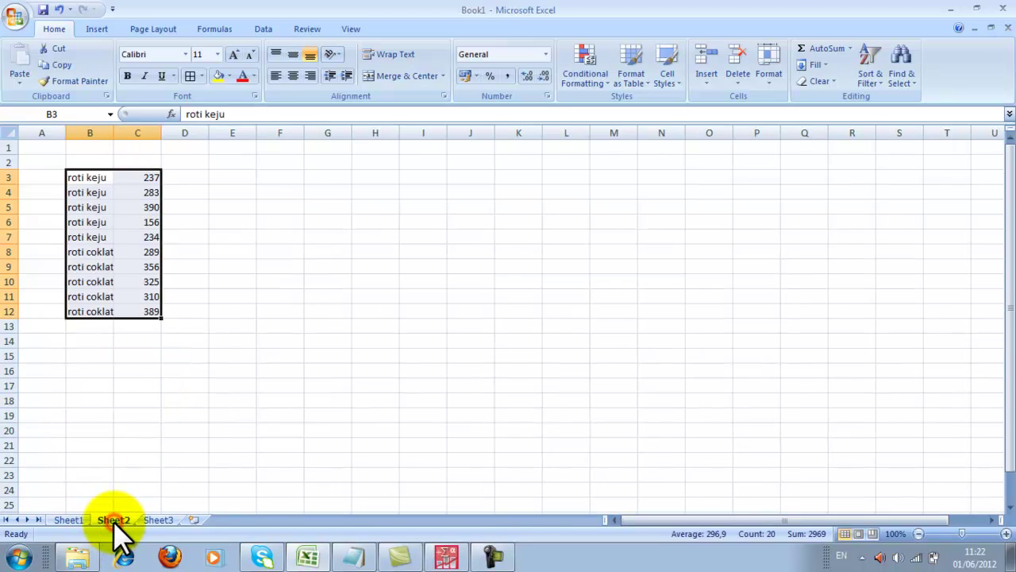
click(188, 195)
click(90, 161)
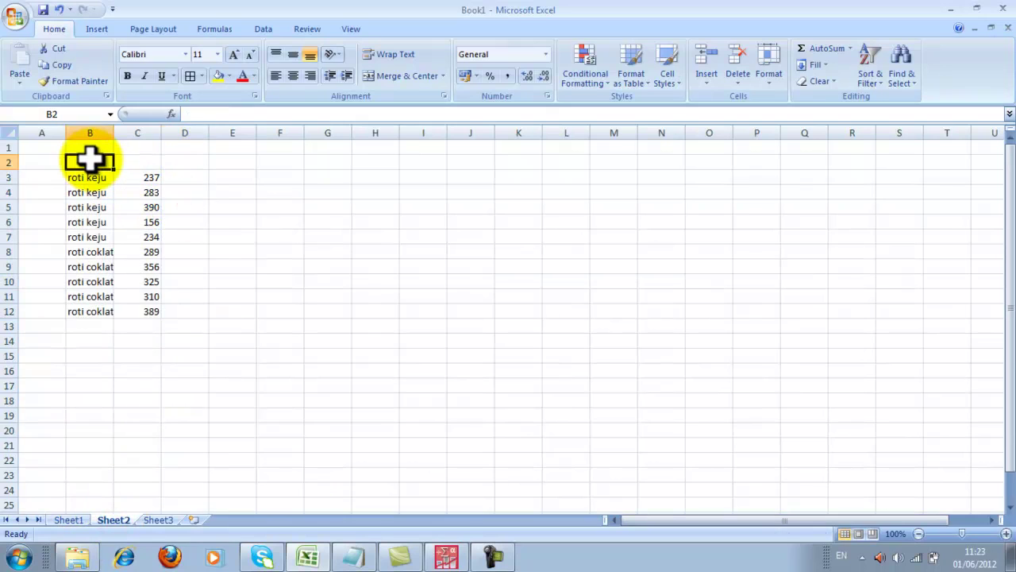
text(Rasa)
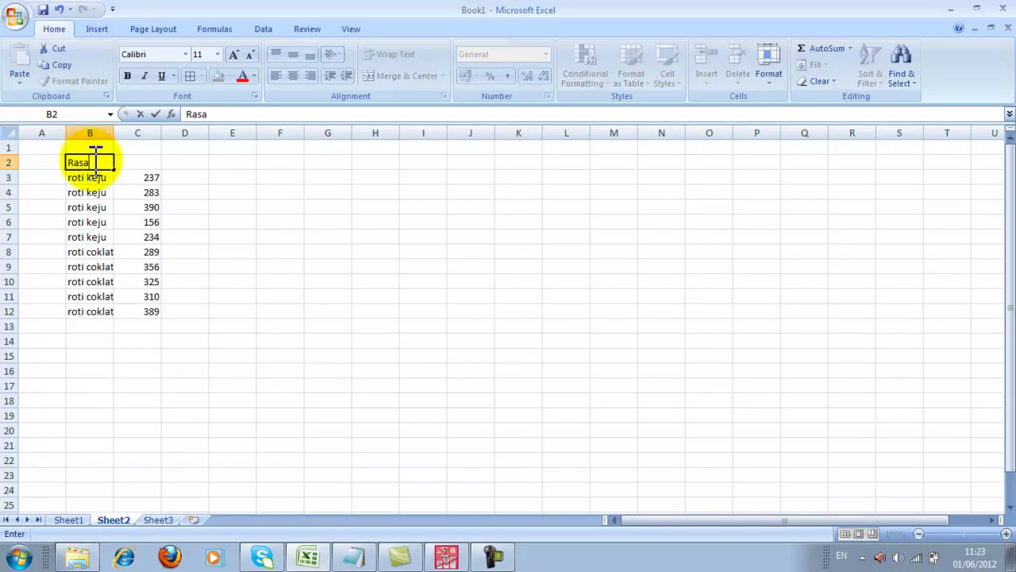
key(Tab)
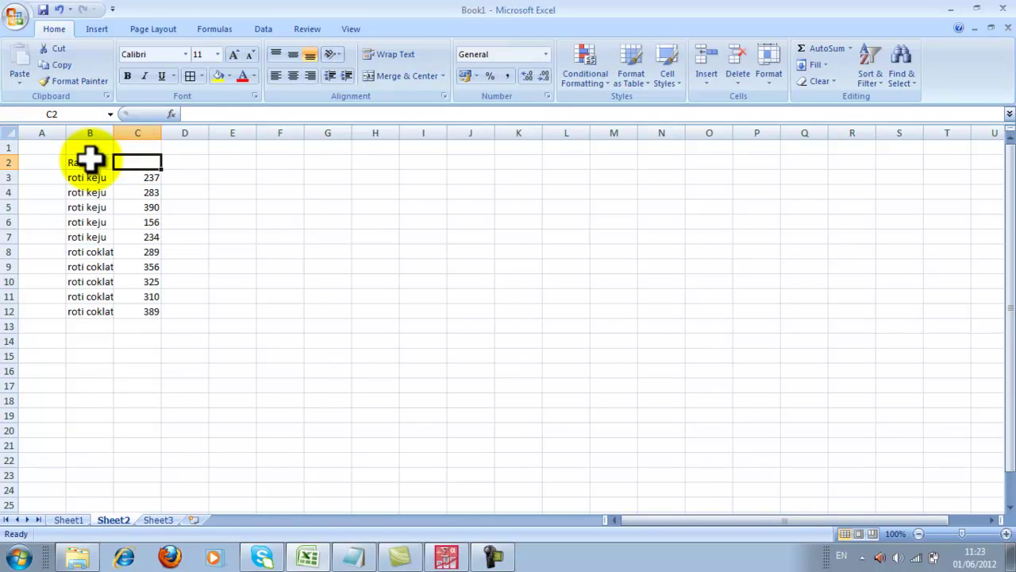
text(Jumlah)
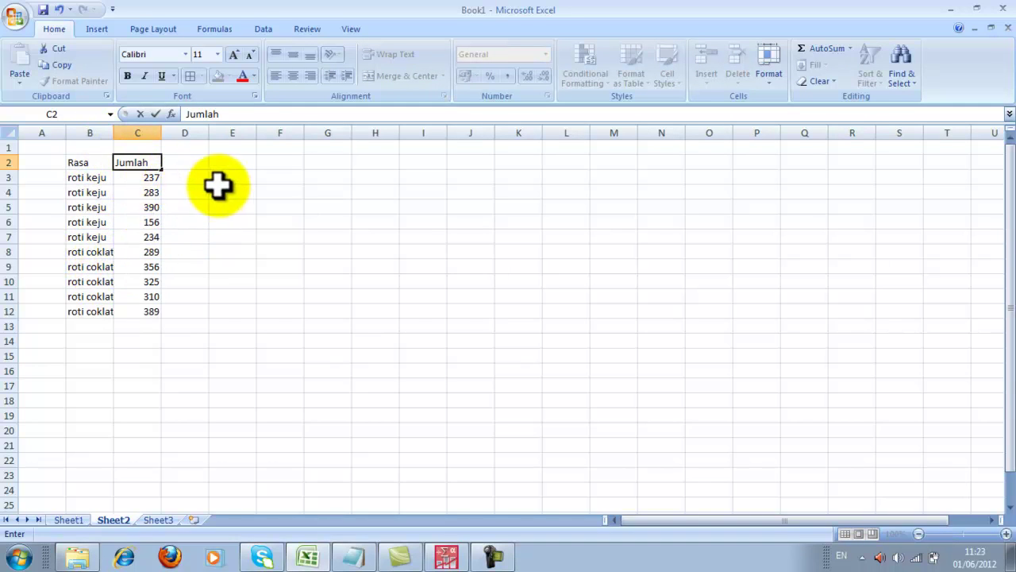
click(224, 190)
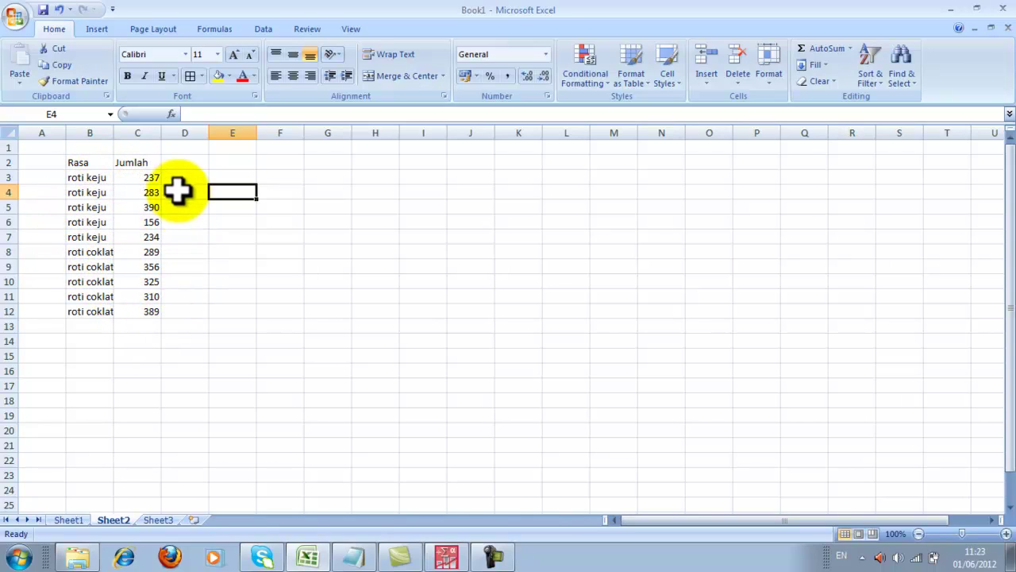
In the PASW Statistics variable definitions, name the first variable Rasa by copying the header from cell B2 of the Excel sheet.
click(447, 554)
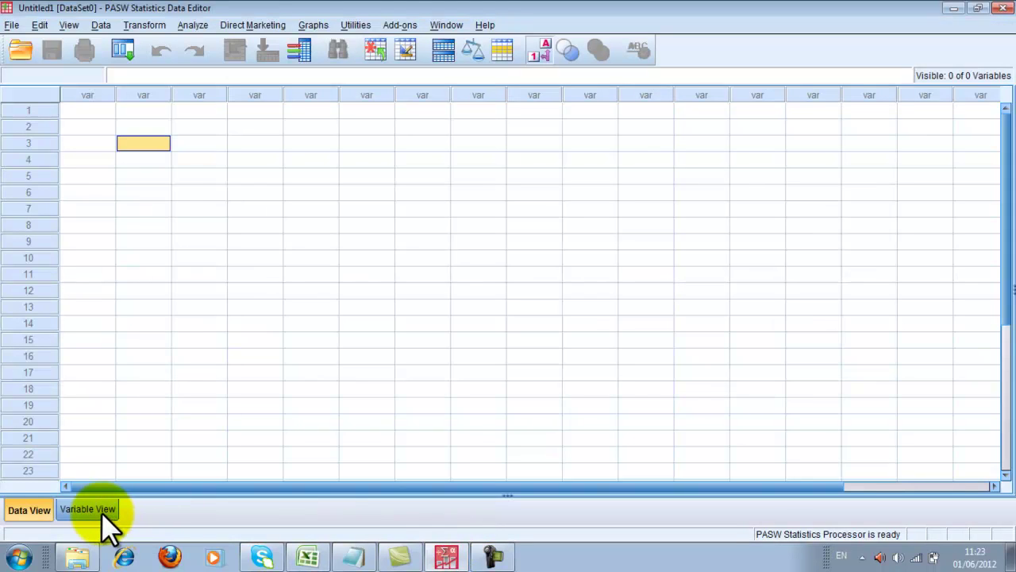
click(99, 509)
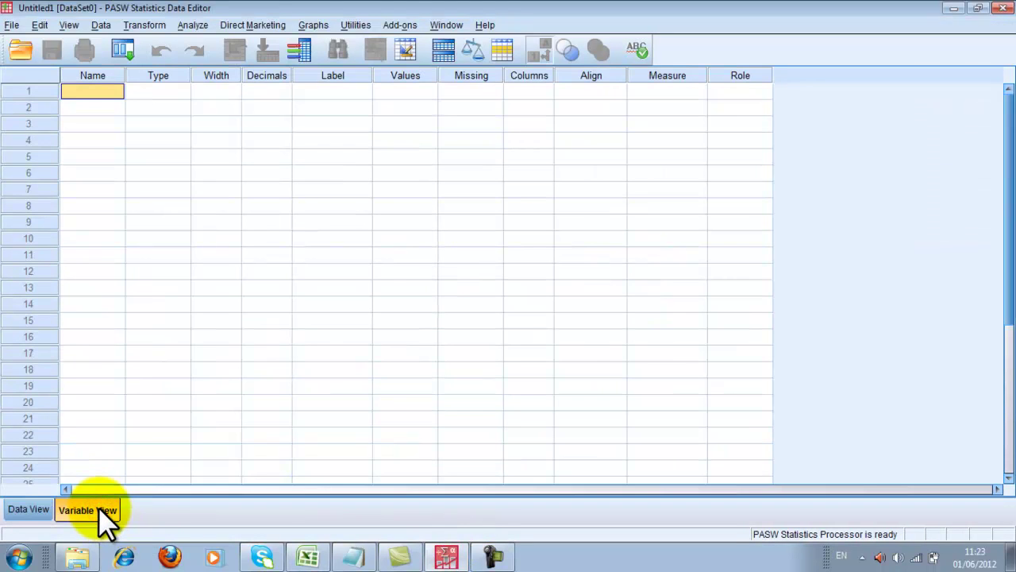
click(310, 555)
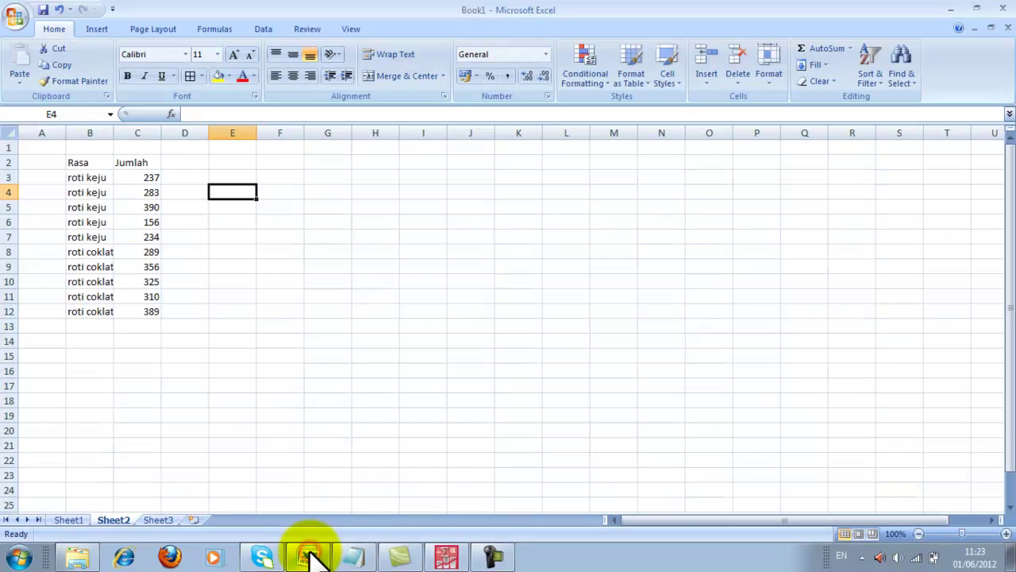
click(83, 163)
key(ctrl+c)
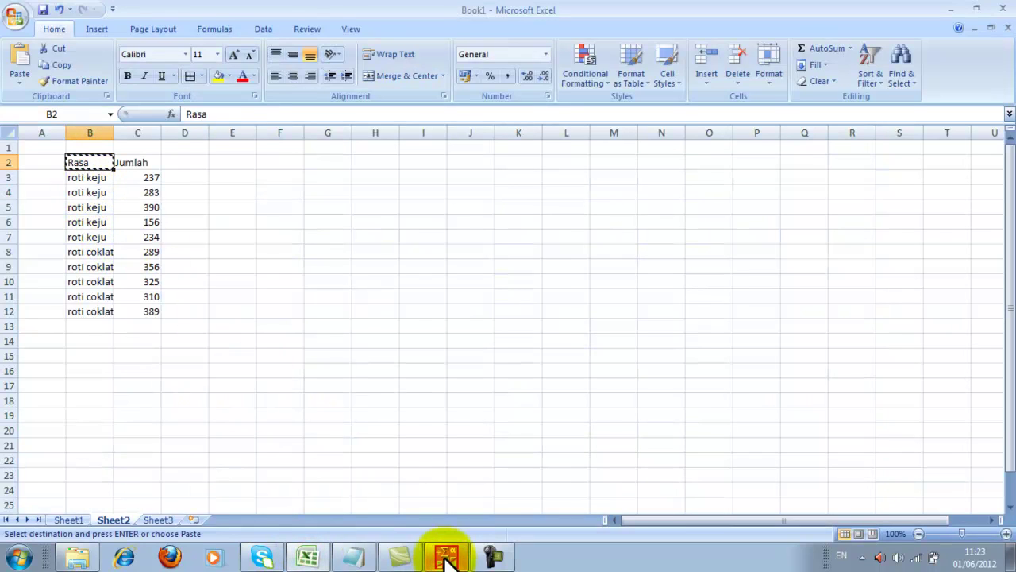
click(447, 558)
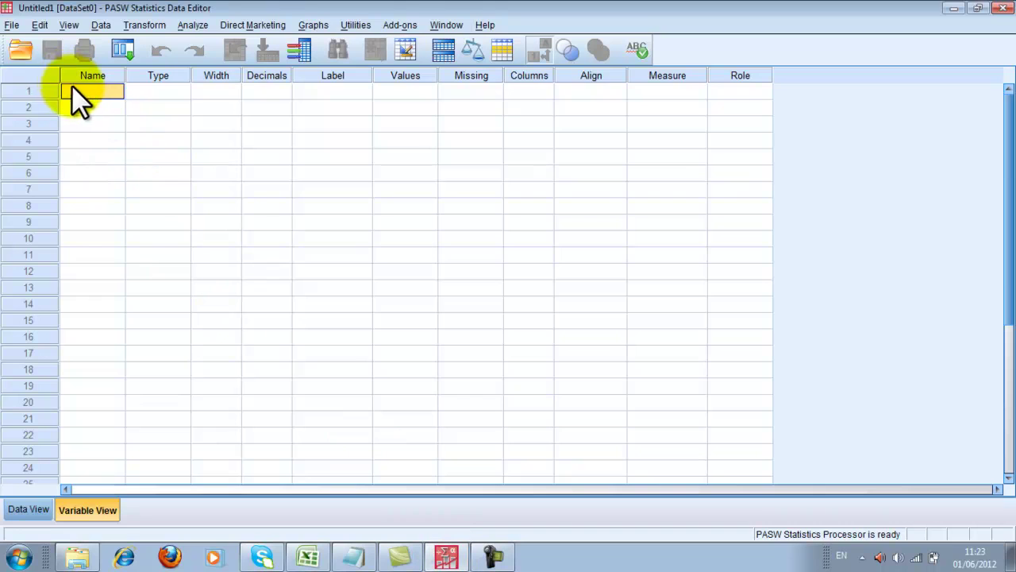
key(ctrl+v)
click(93, 103)
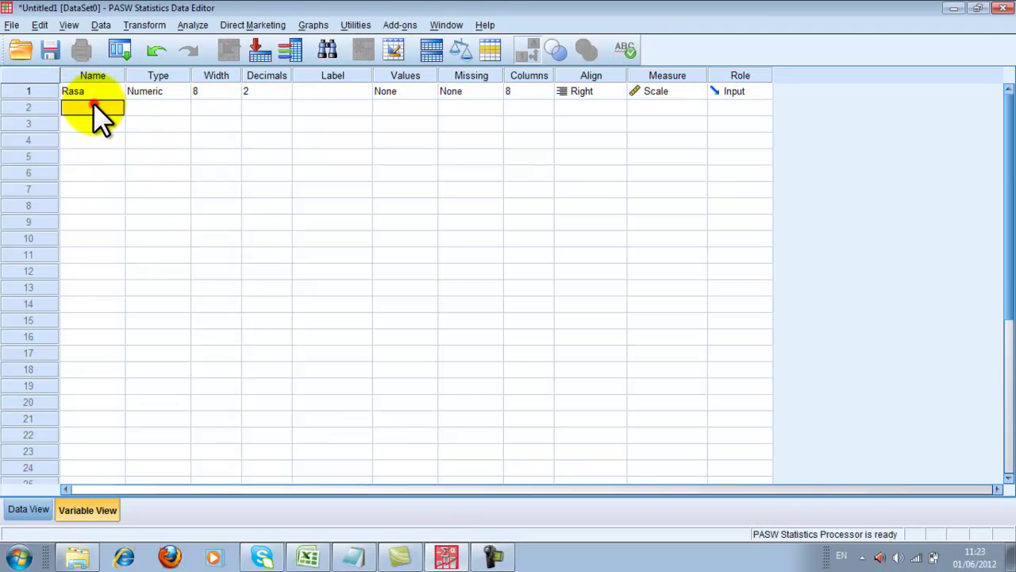
Set the Rasa variable's decimals to 0 and its label to Rasa Roti.
click(165, 89)
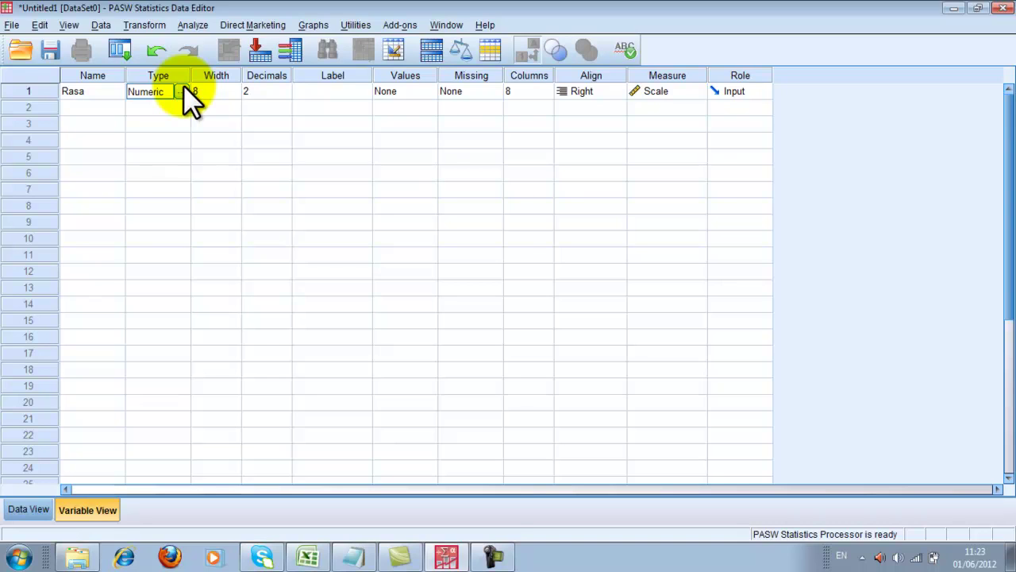
click(216, 94)
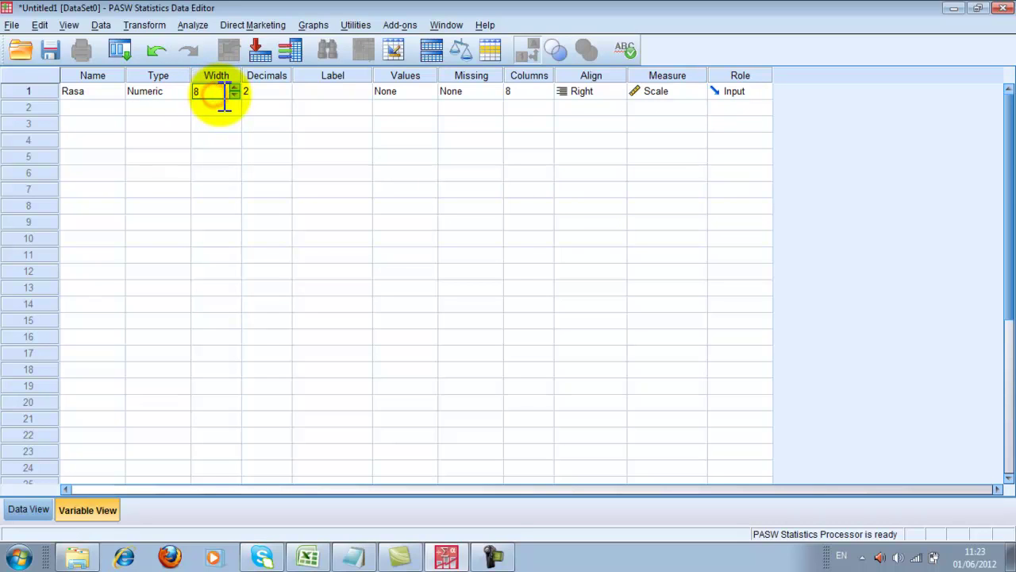
click(264, 94)
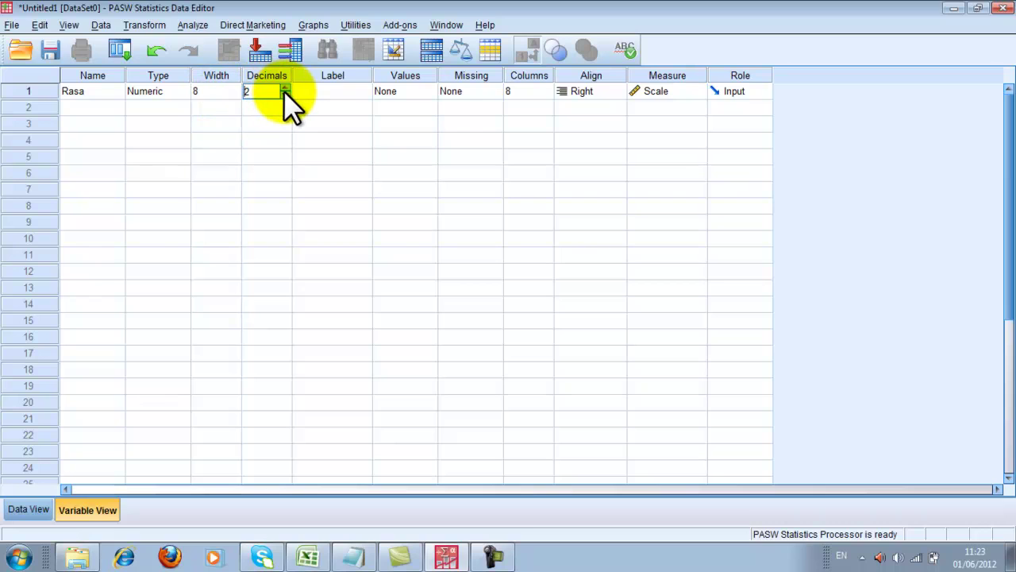
click(283, 92)
click(283, 92)
click(319, 89)
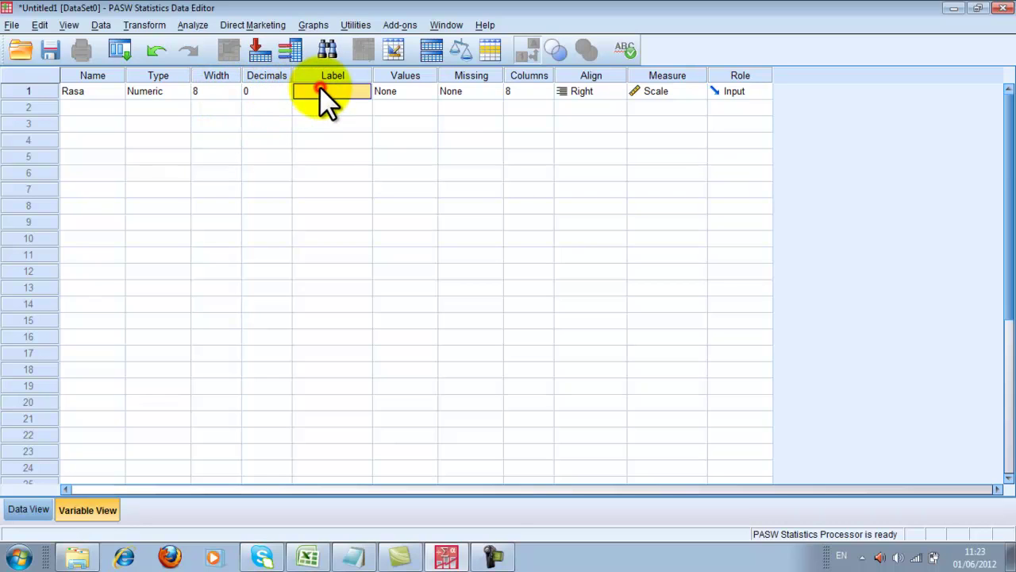
text(Rasa Roti)
Add the value label 1 = "Rasa keju" to the Rasa variable.
click(396, 90)
click(429, 90)
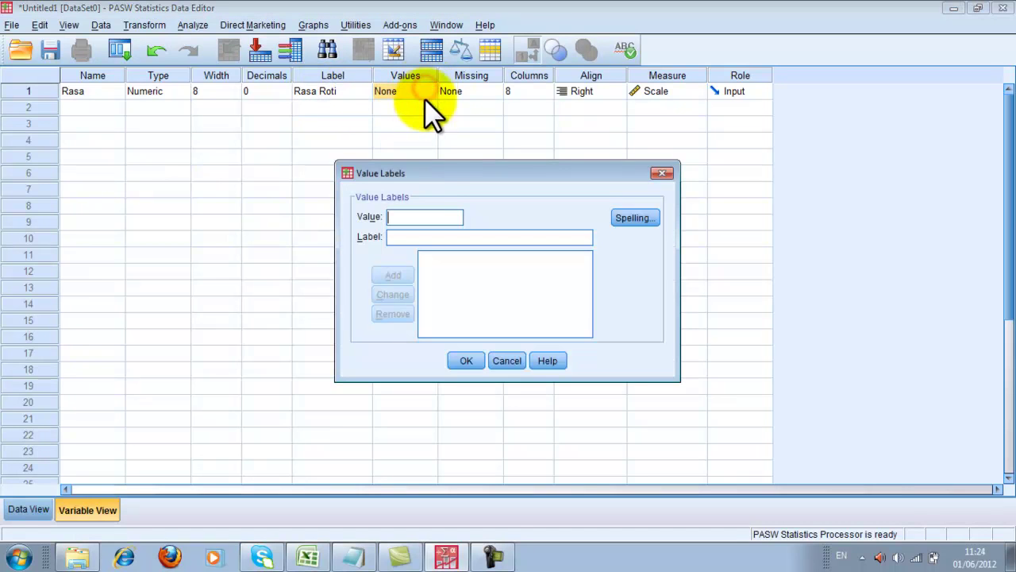
drag(428, 171, 490, 132)
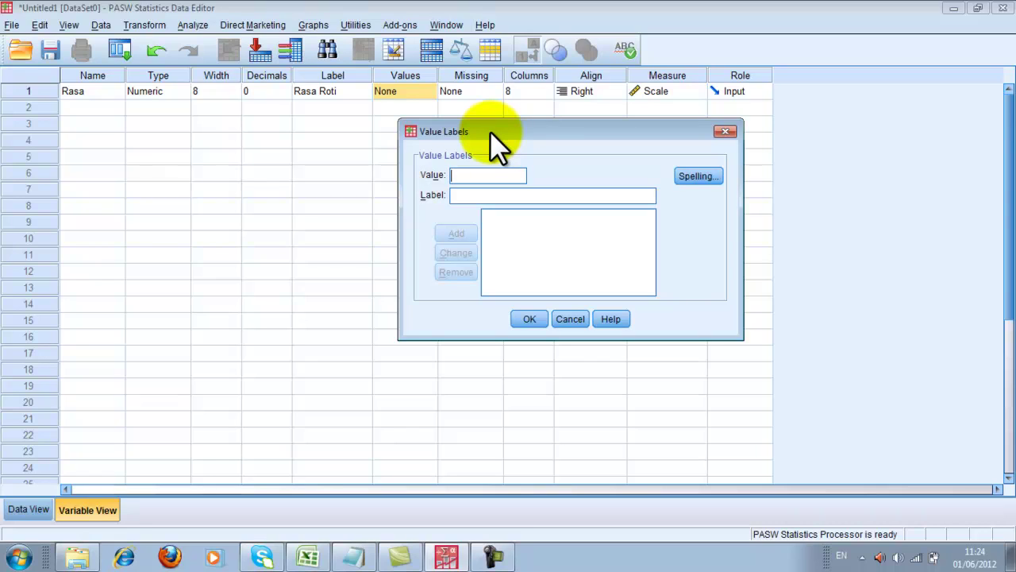
text(1)
click(514, 197)
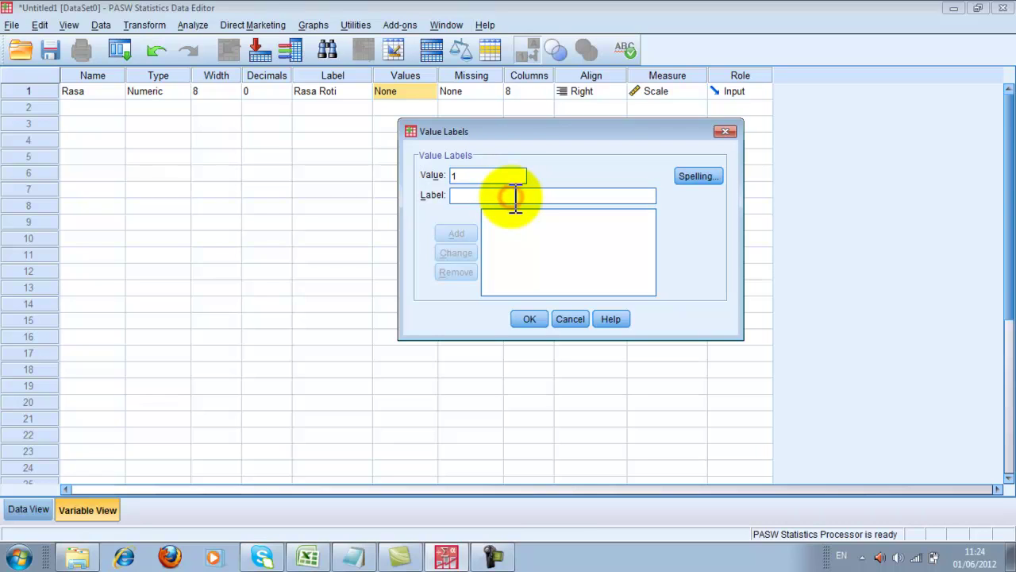
text(Rasa)
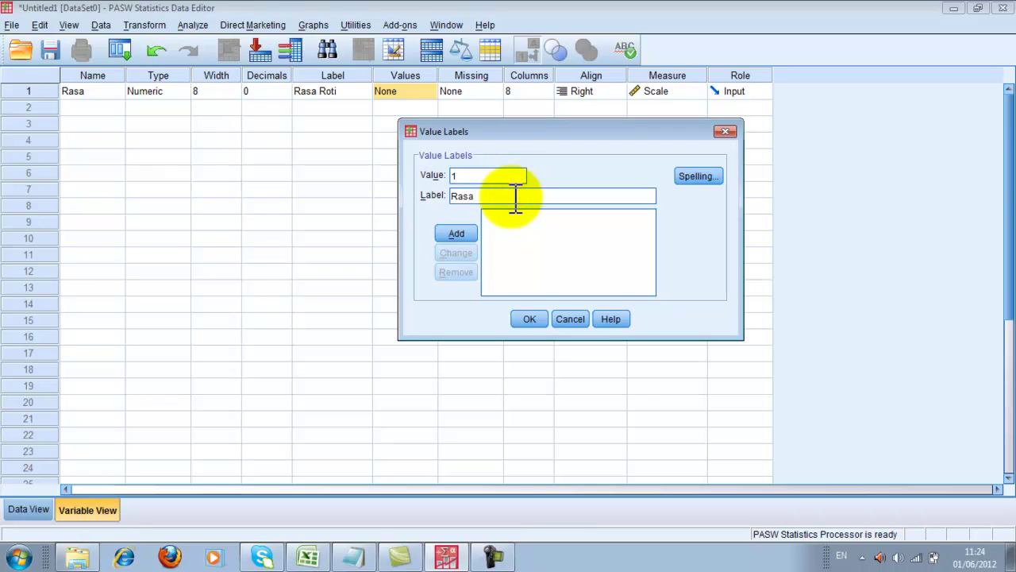
text( keju)
click(457, 233)
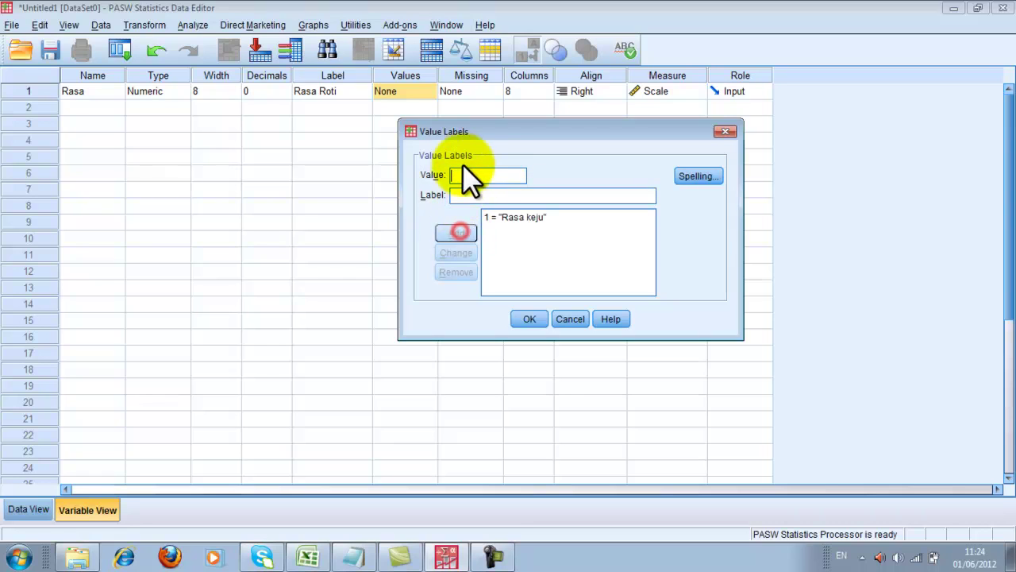
Add the value label 2 = "Rasa Coklat" to the Rasa variable and confirm the value labels.
click(469, 176)
text(2)
click(479, 196)
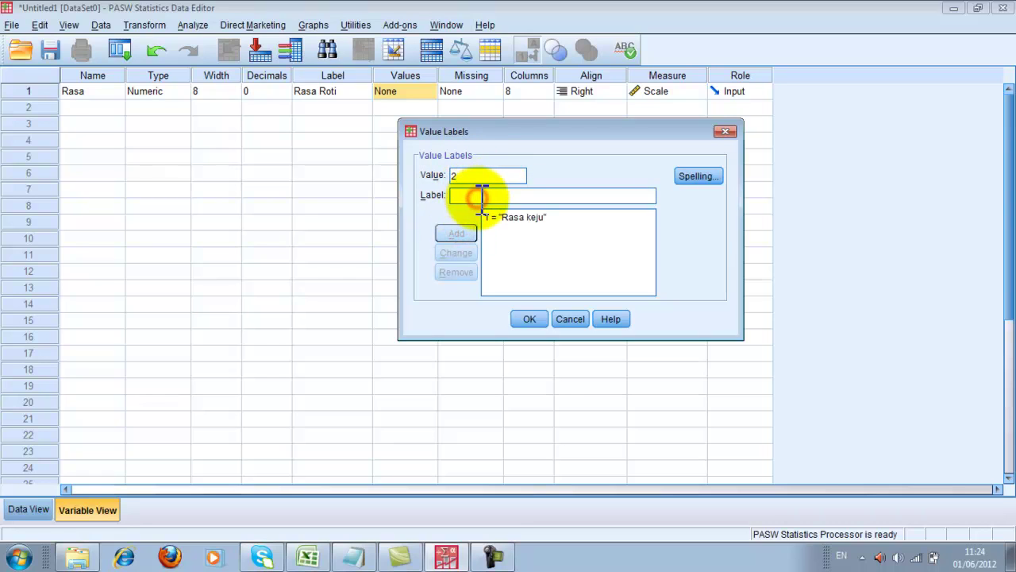
text(Rasa)
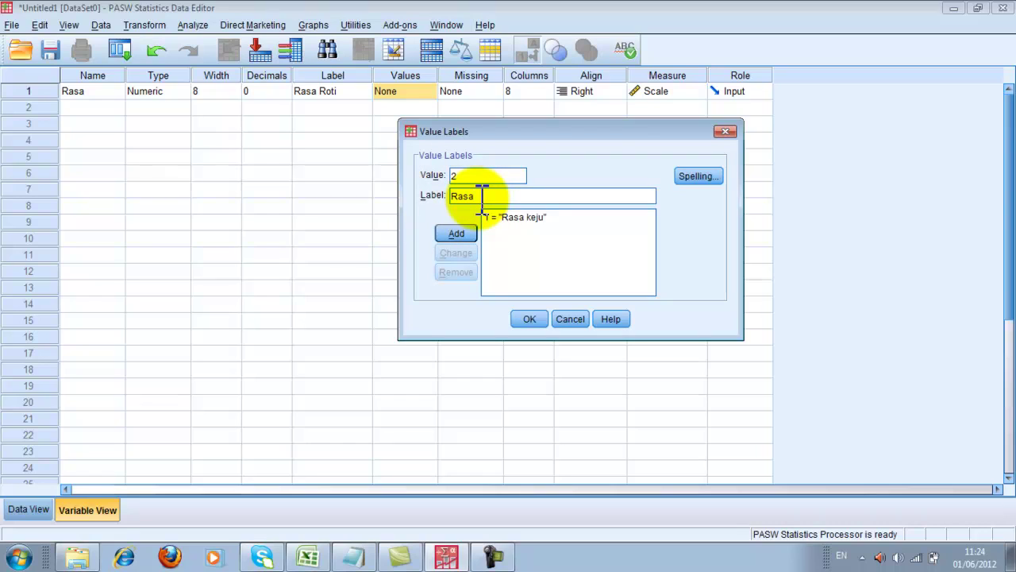
text( Cok)
text(lat)
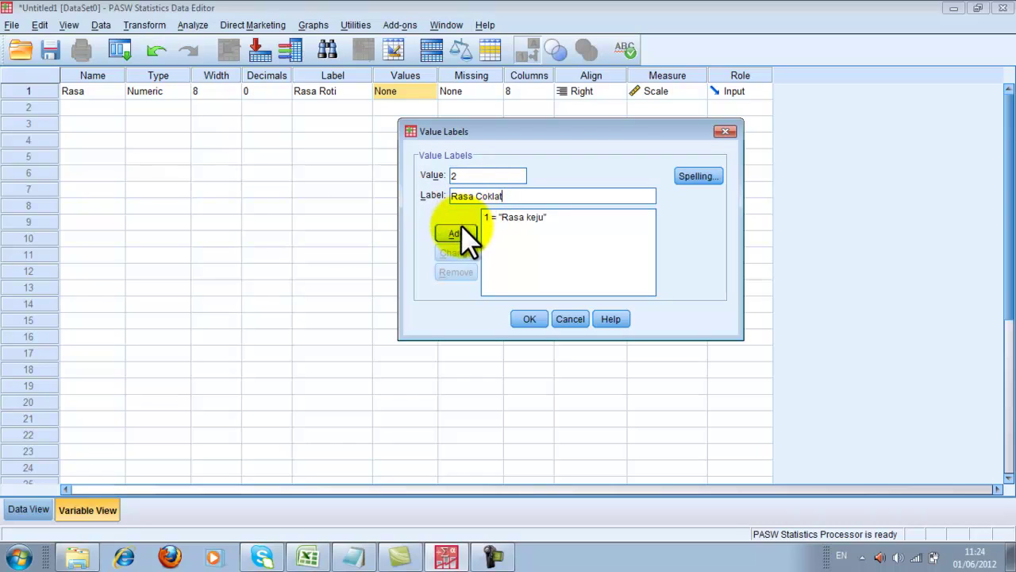
click(461, 230)
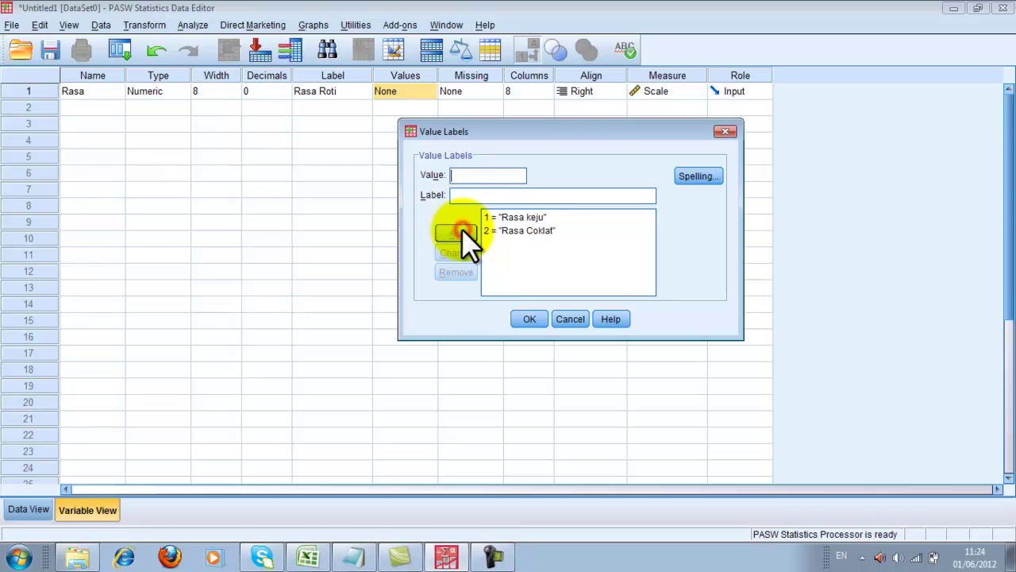
click(530, 320)
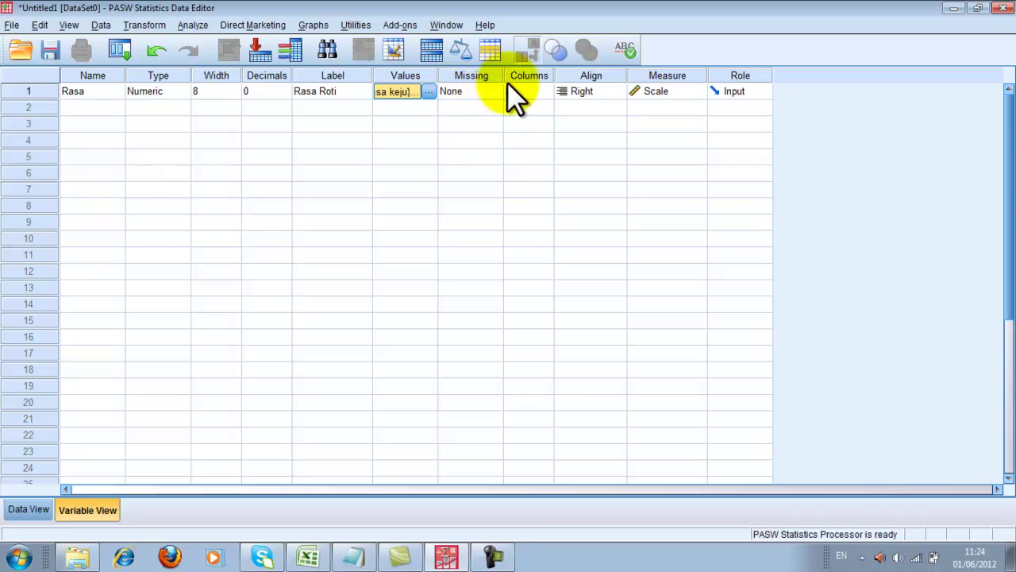
Set the Rasa variable's measurement level to Nominal and recheck its value labels.
click(671, 92)
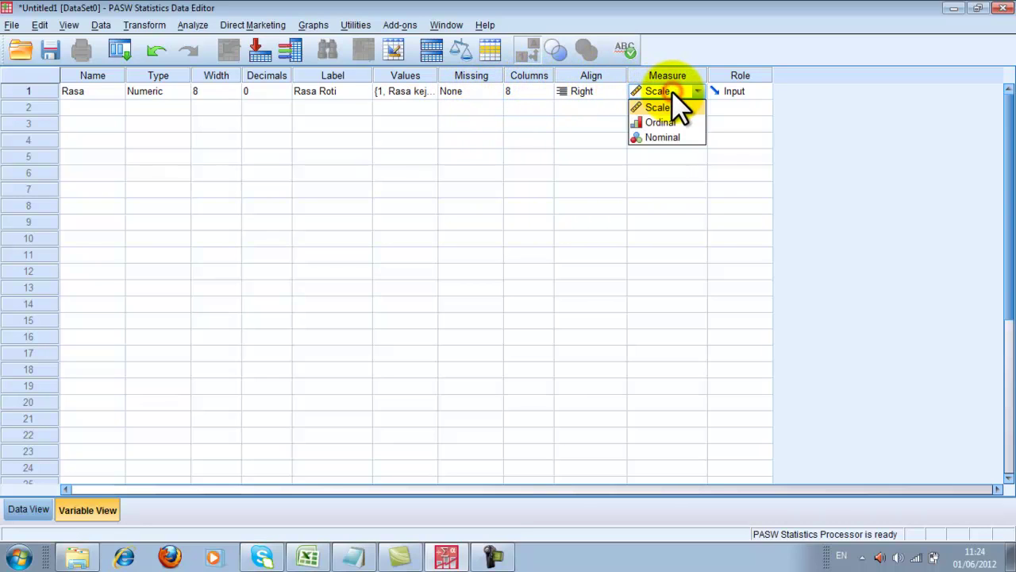
click(674, 136)
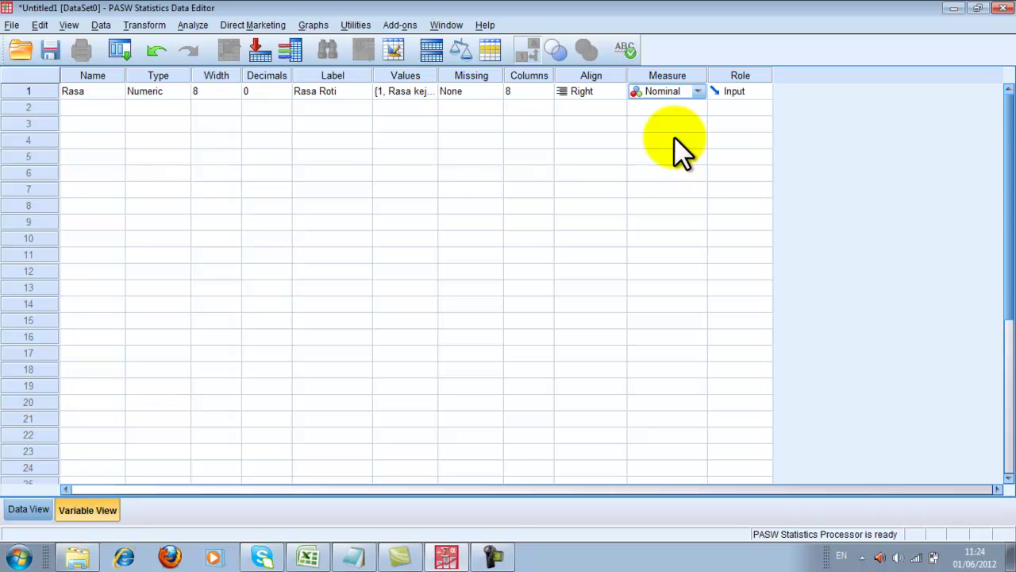
click(427, 89)
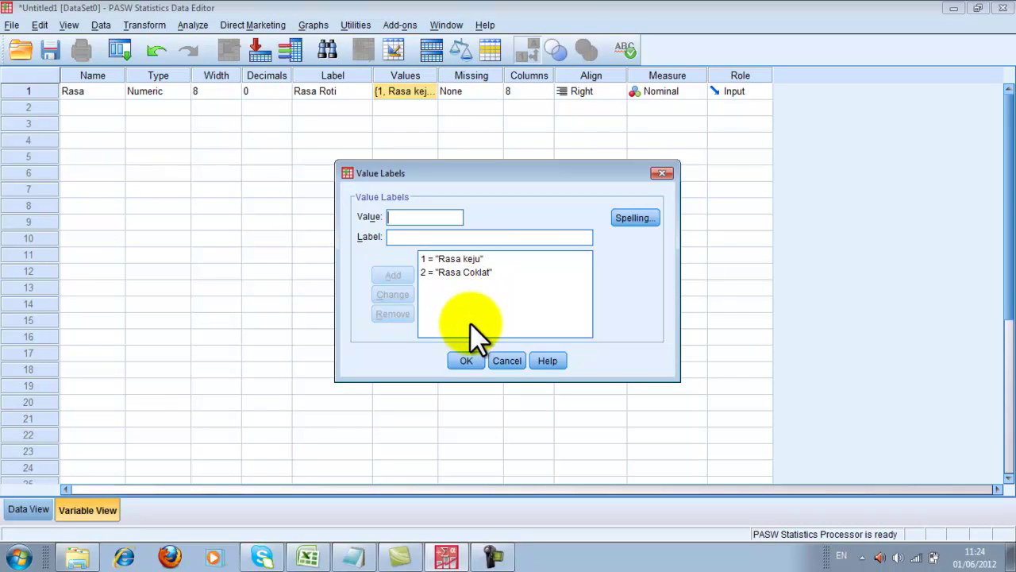
click(469, 361)
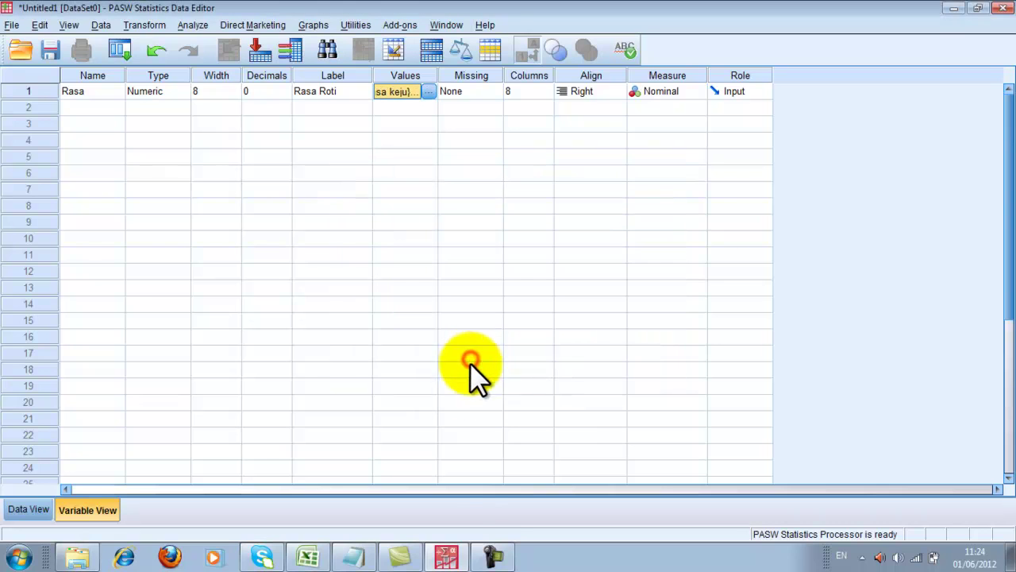
Copy the Jumlah heading from cell C2 of the Excel sheet and name the second variable Jumlah in PASW Statistics.
click(313, 556)
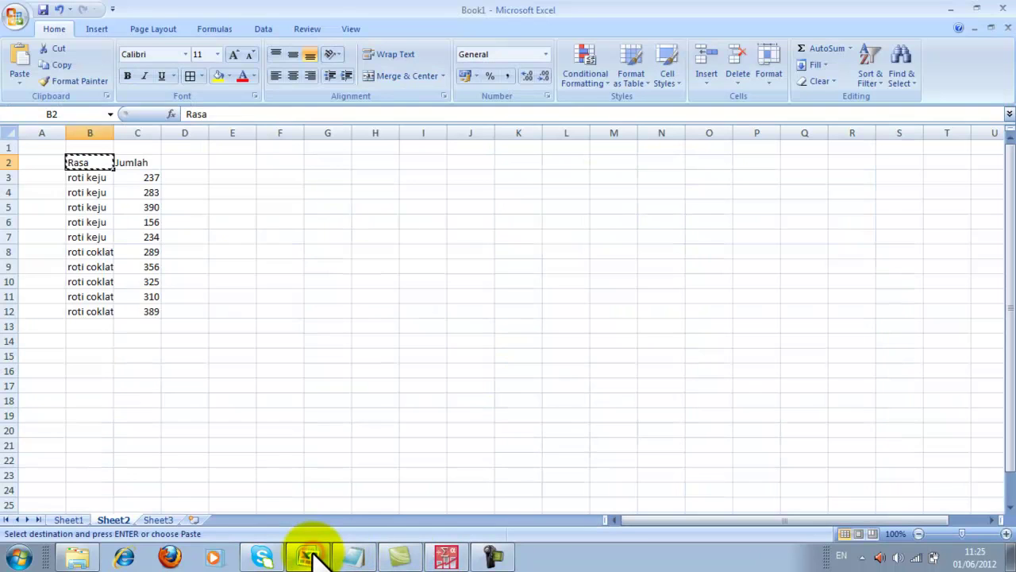
click(137, 162)
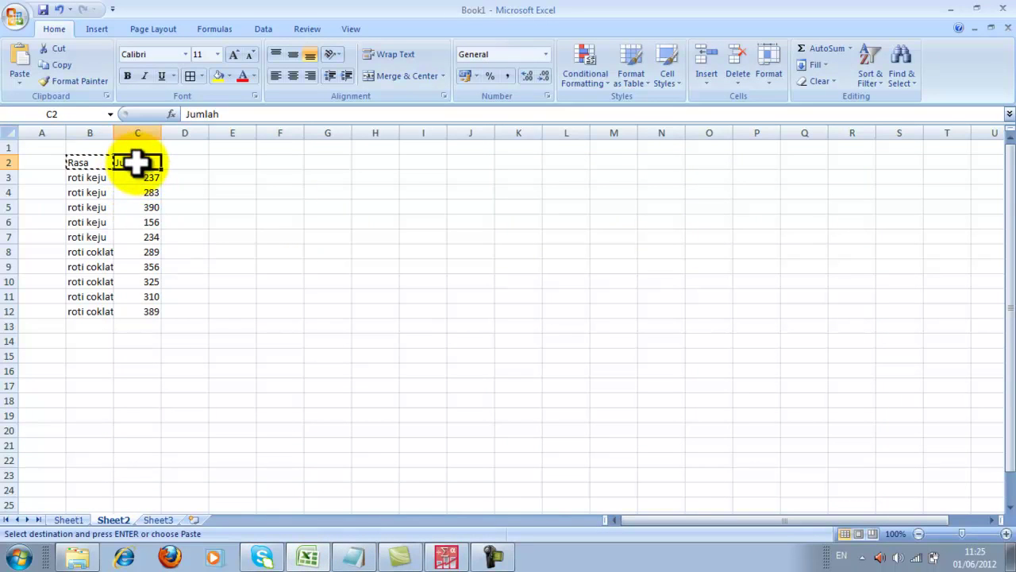
click(446, 556)
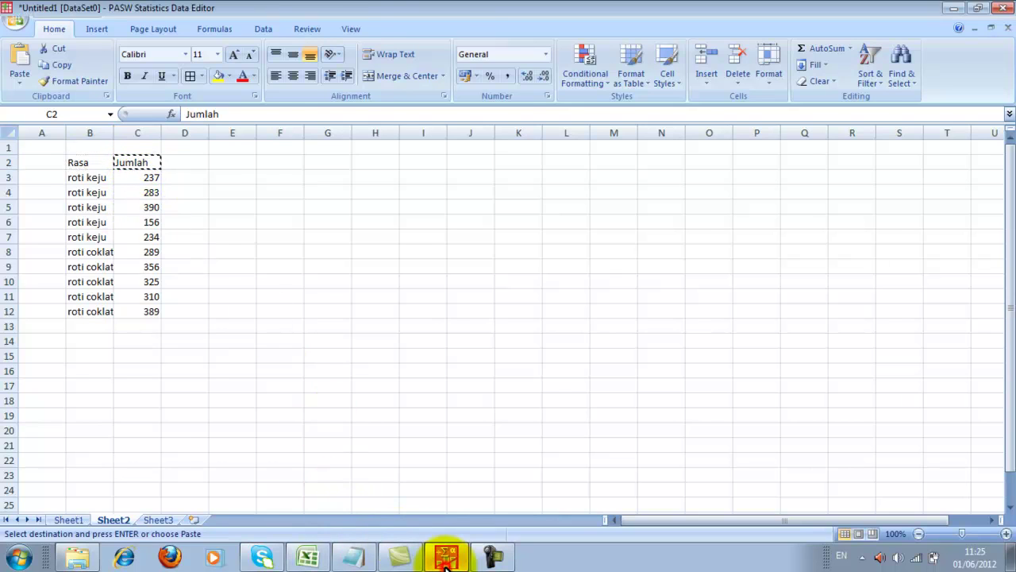
click(88, 107)
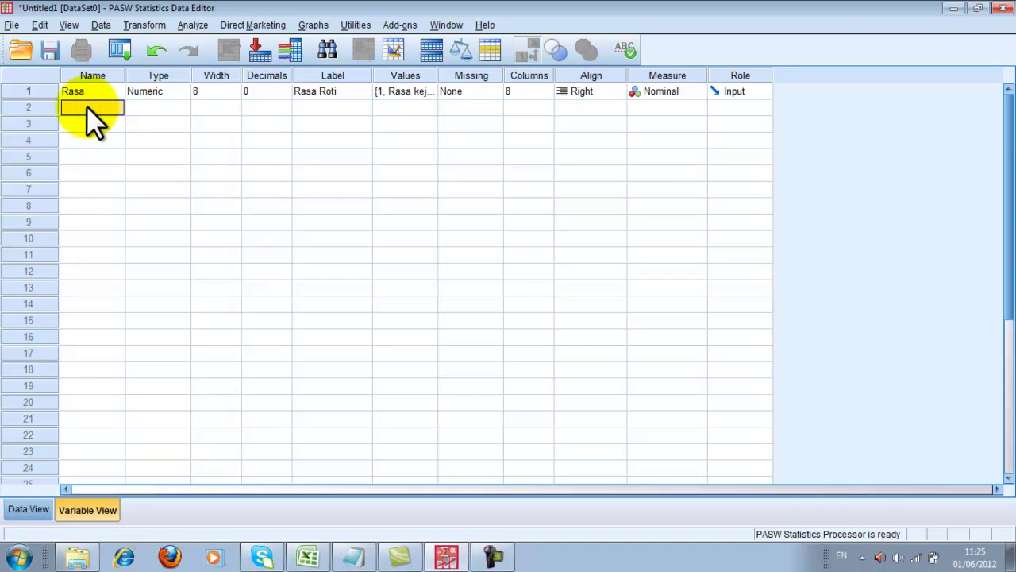
text(Jumlah)
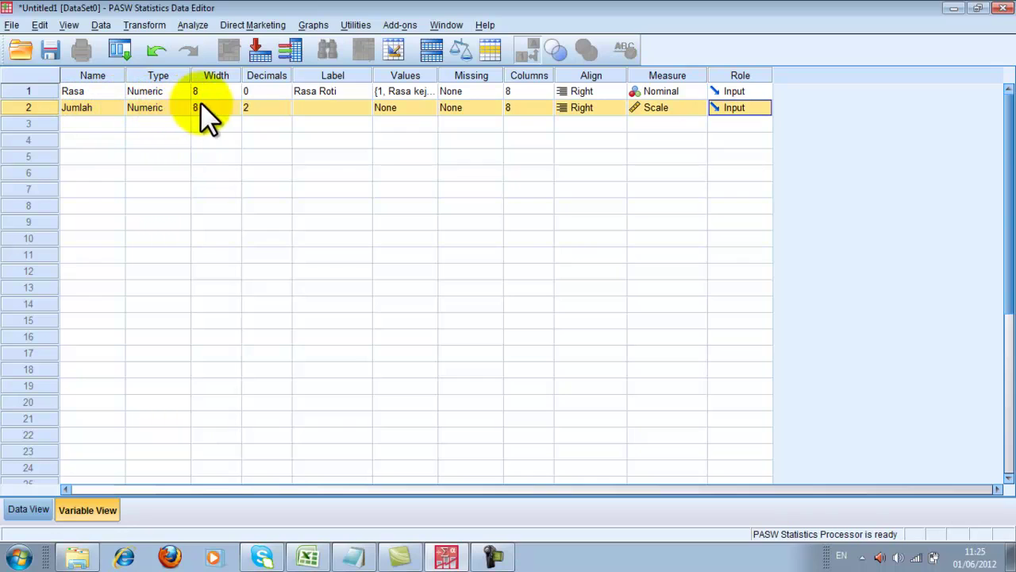
Set the Jumlah variable's decimals to 0 and its label to Jumlah Penjualan.
click(256, 107)
click(285, 110)
click(285, 110)
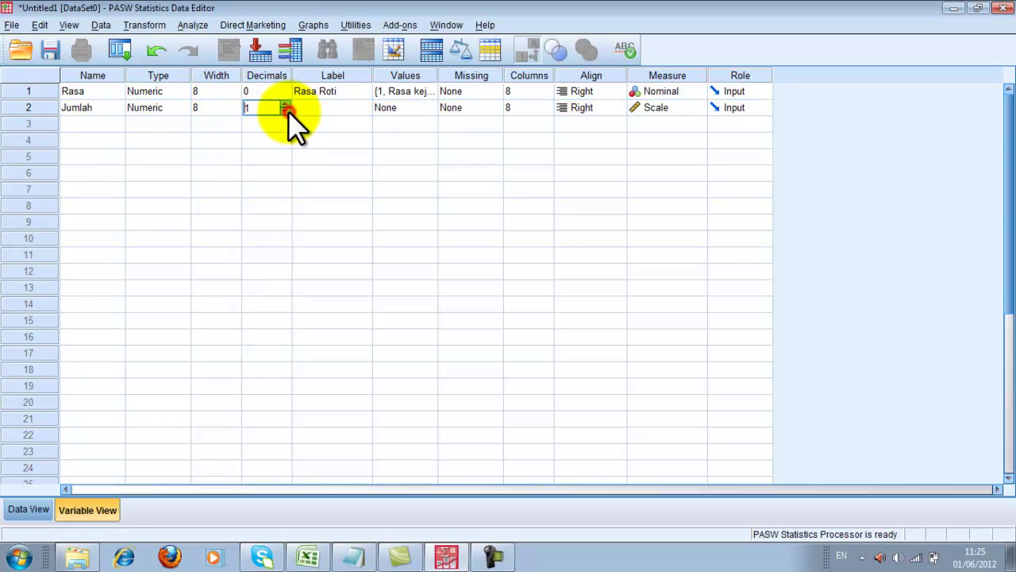
click(307, 108)
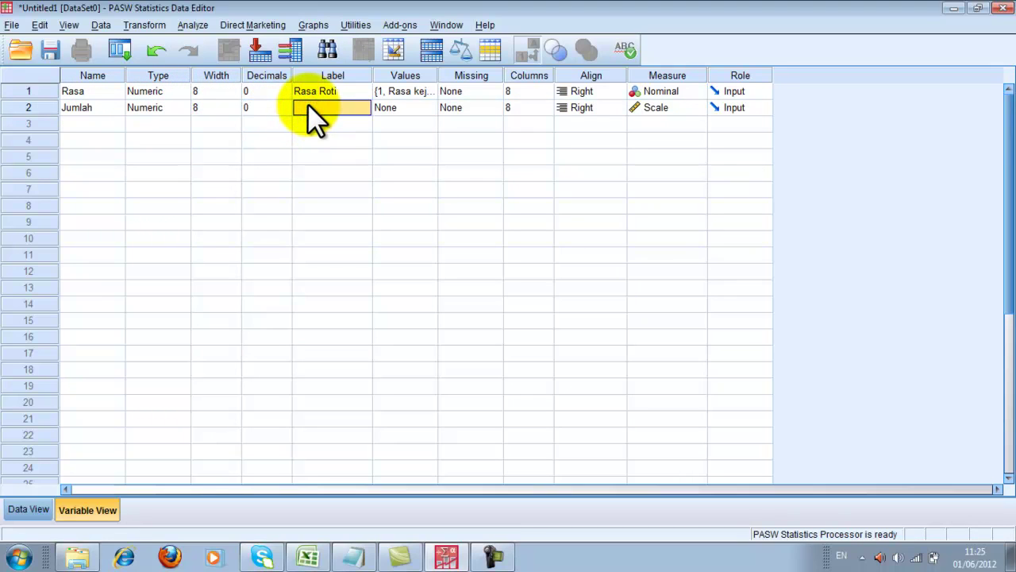
text(Ju)
text(mla)
text(h Penjuaka)
text(lan)
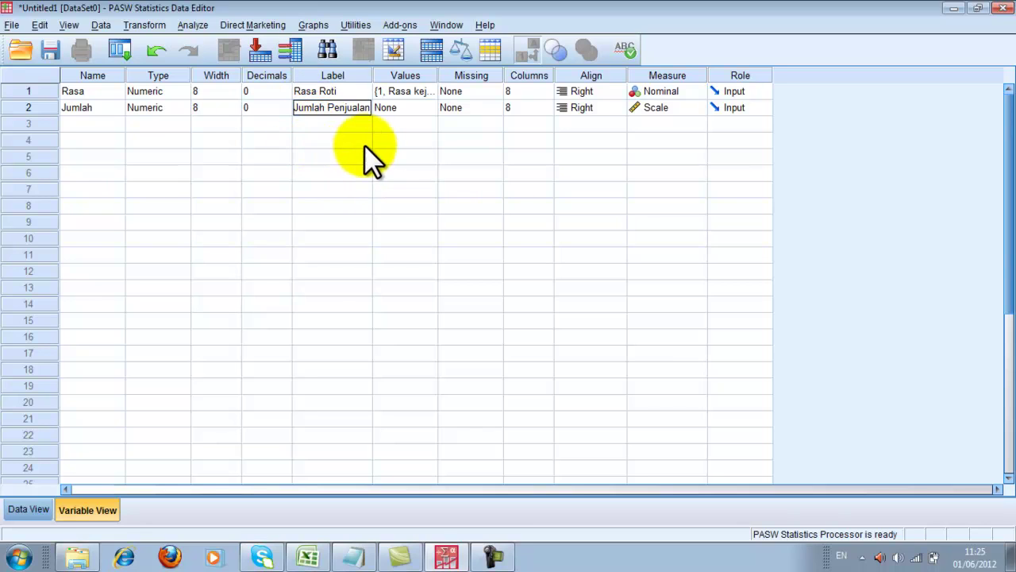
Check the Jumlah variable's value labels, missing values, column width, alignment and measurement level settings.
click(414, 108)
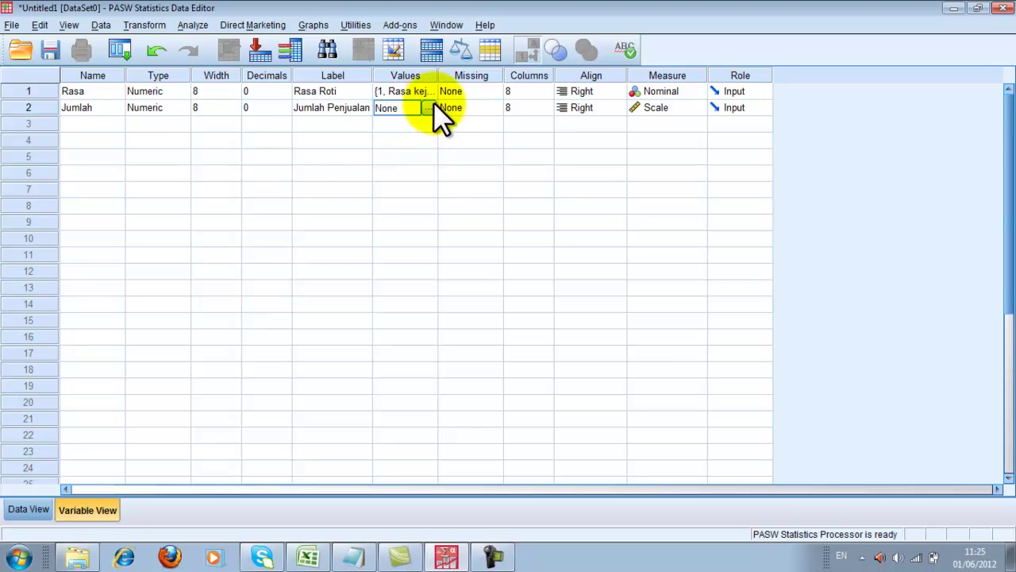
click(476, 105)
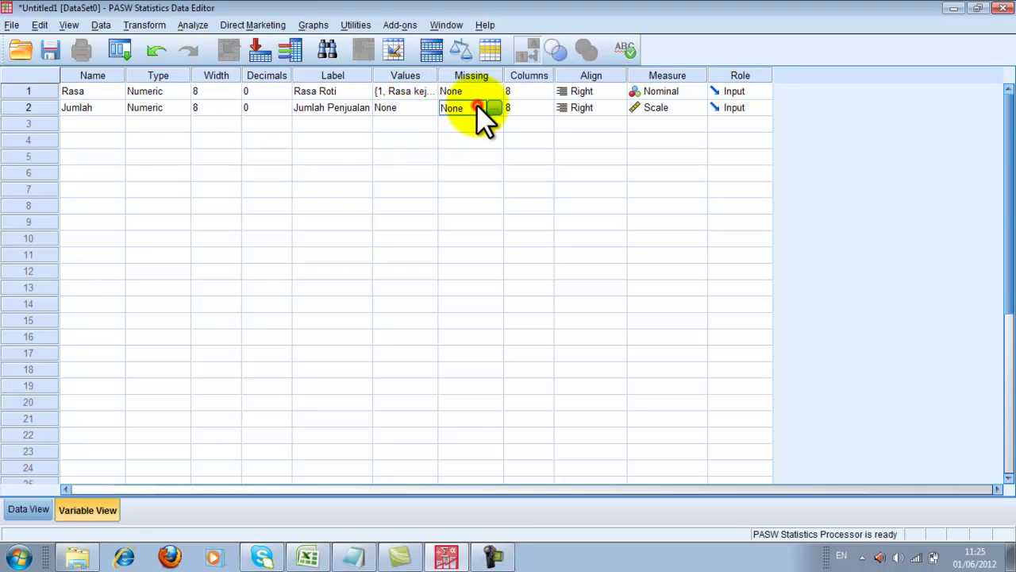
click(520, 107)
click(580, 110)
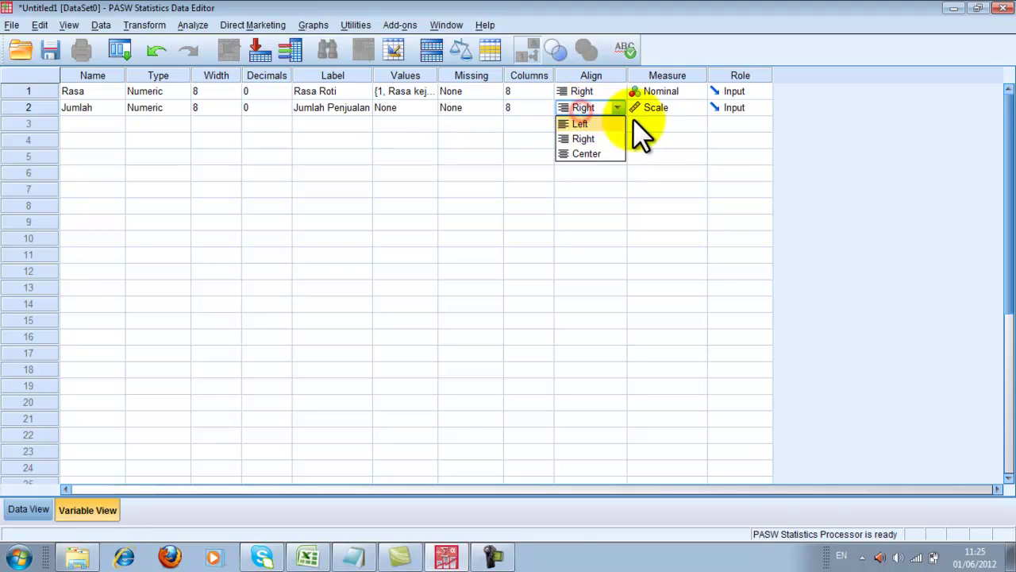
click(652, 110)
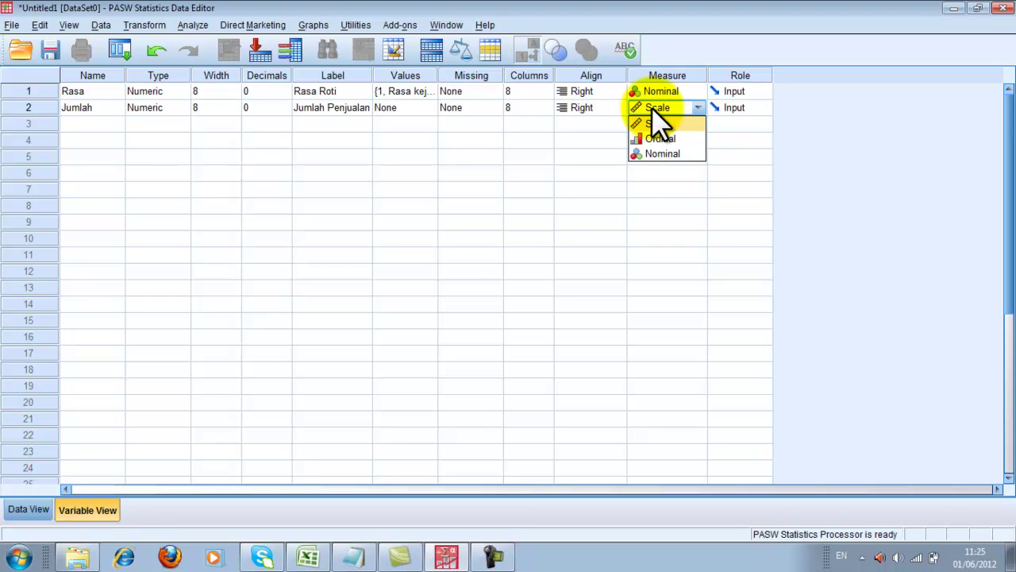
click(698, 107)
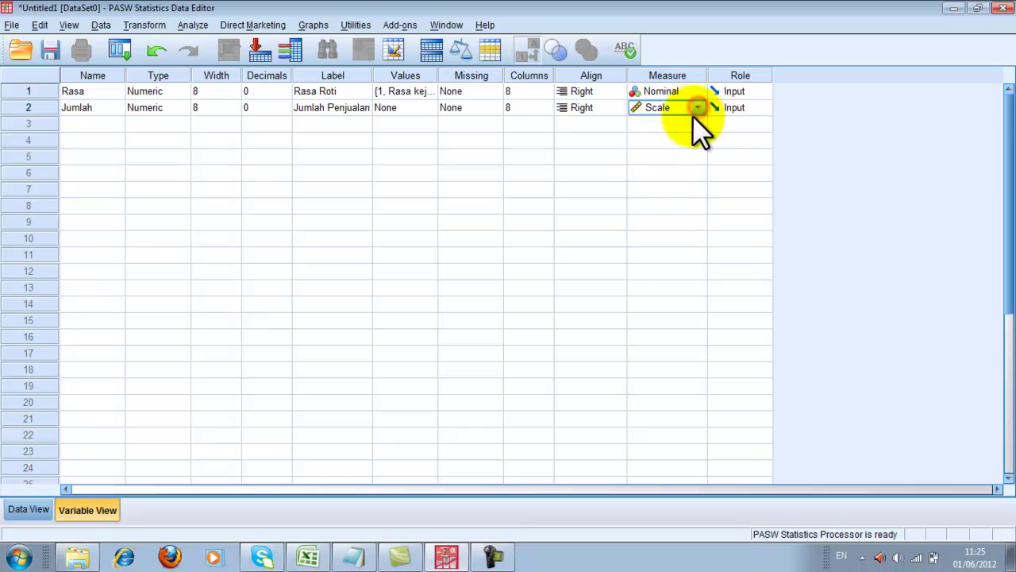
Enter code 1 (Rasa keju) for the Rasa variable in cases 1 to 5 of the data sheet.
click(30, 508)
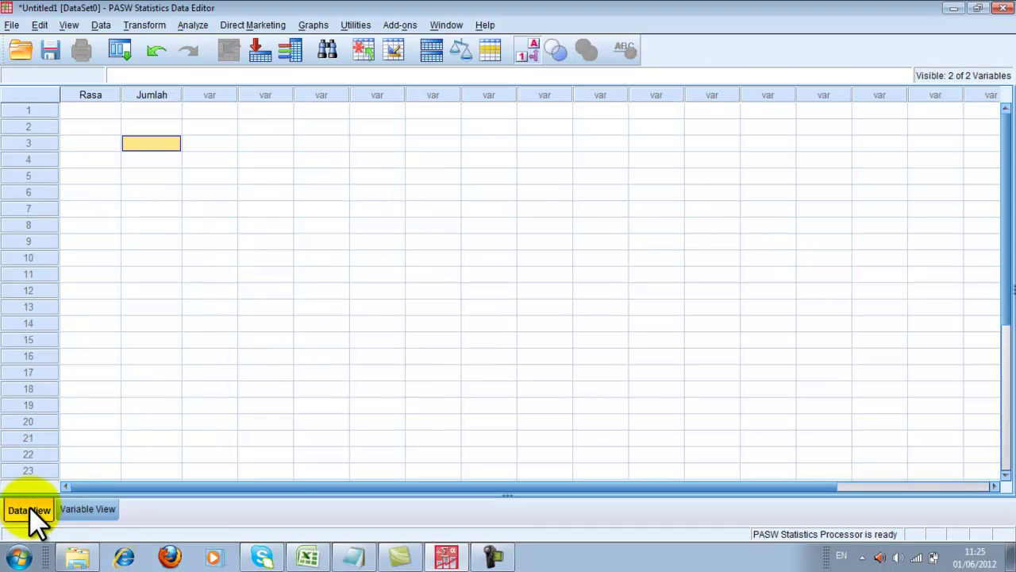
click(106, 110)
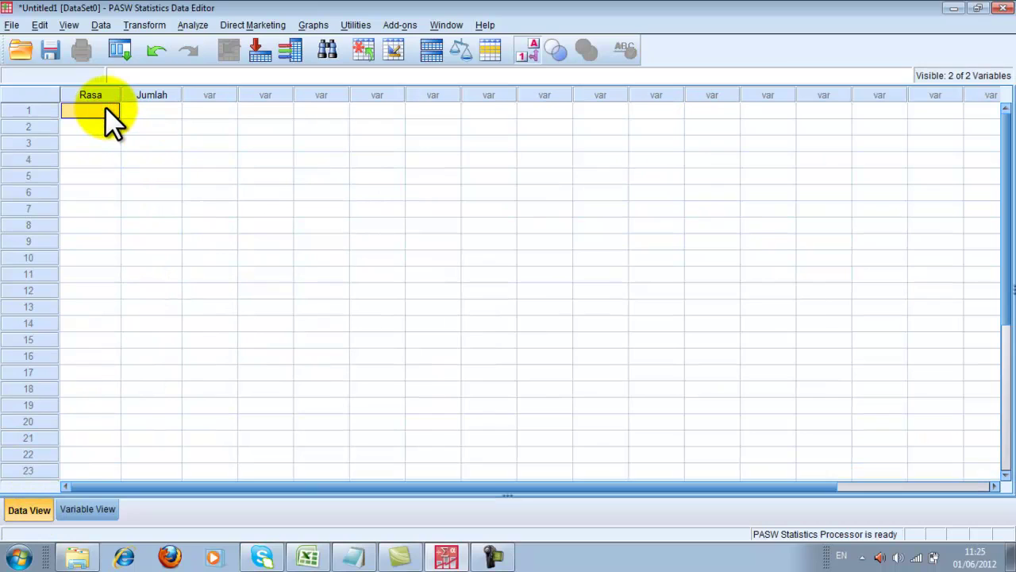
text(Rasa keju)
click(108, 127)
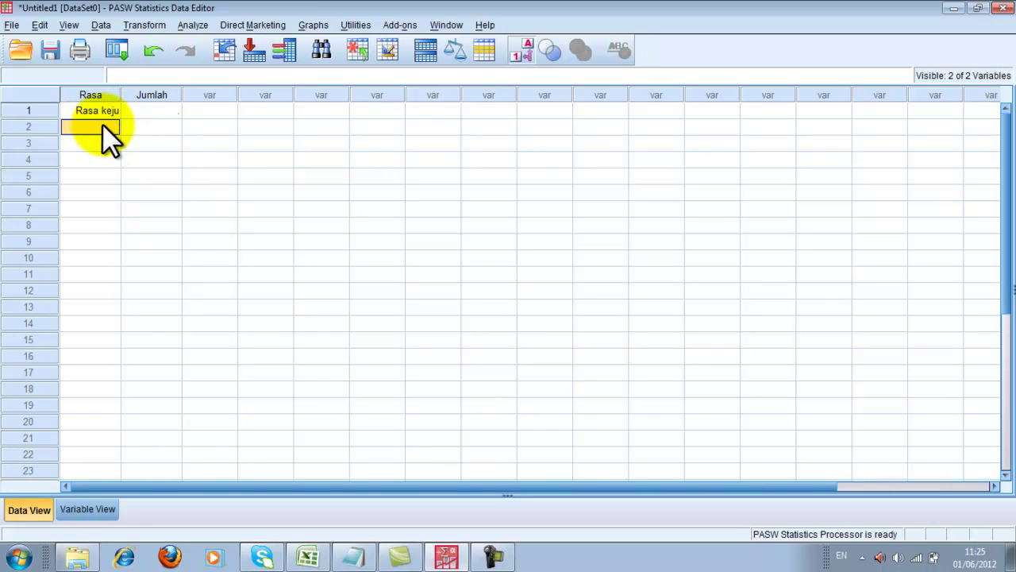
text(1)
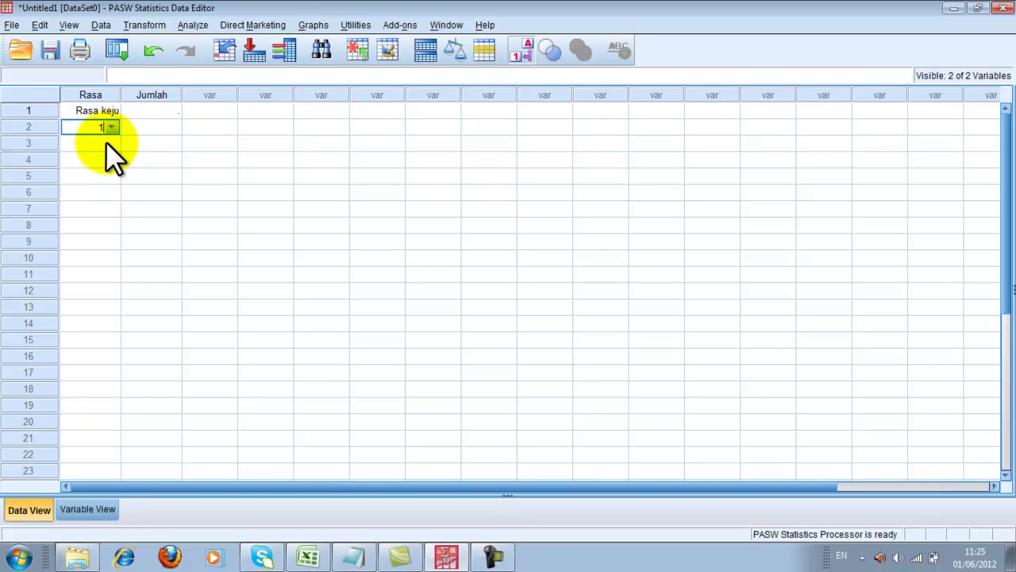
key(Return)
text(1)
key(Return)
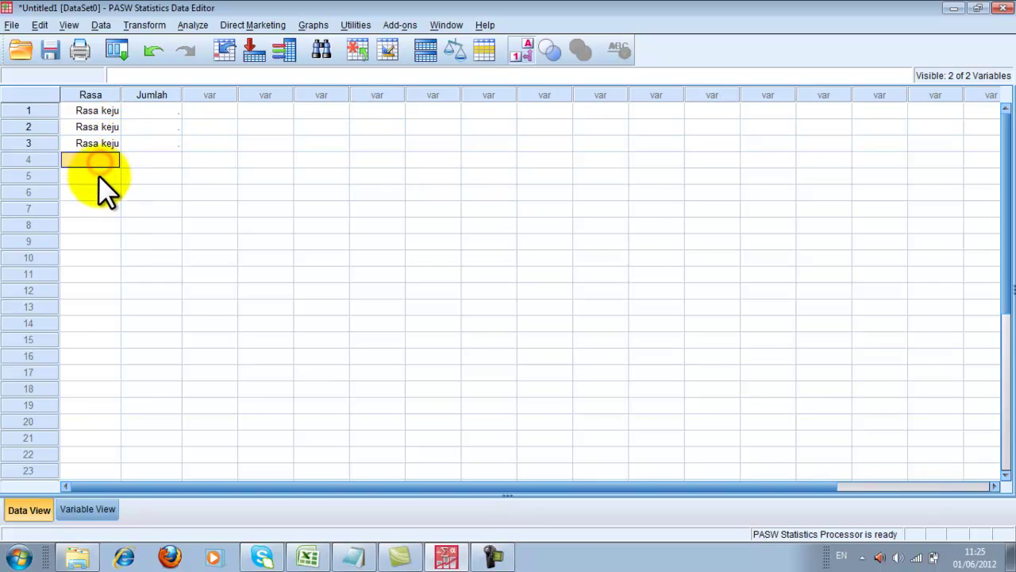
text(1)
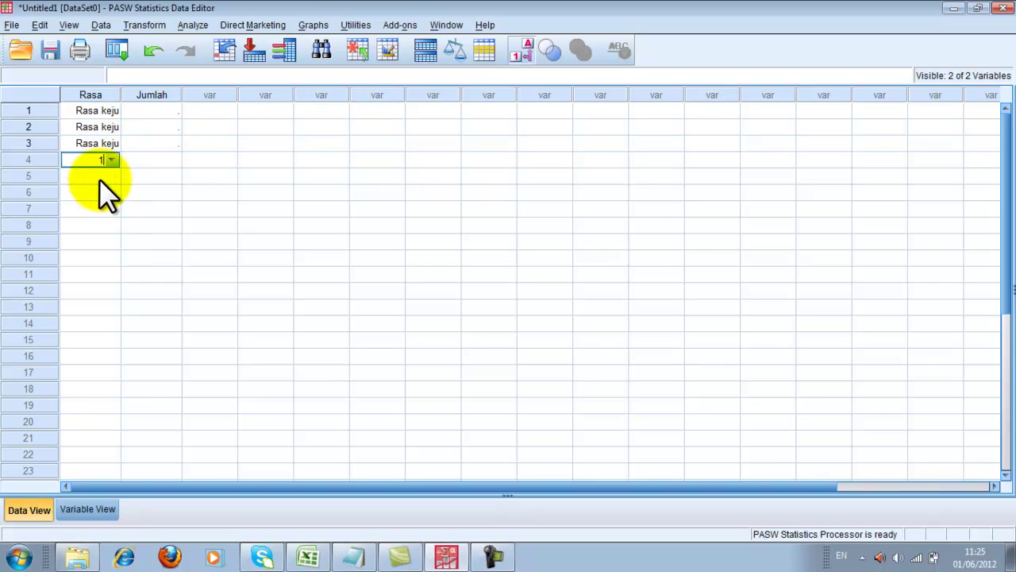
click(100, 179)
text(1)
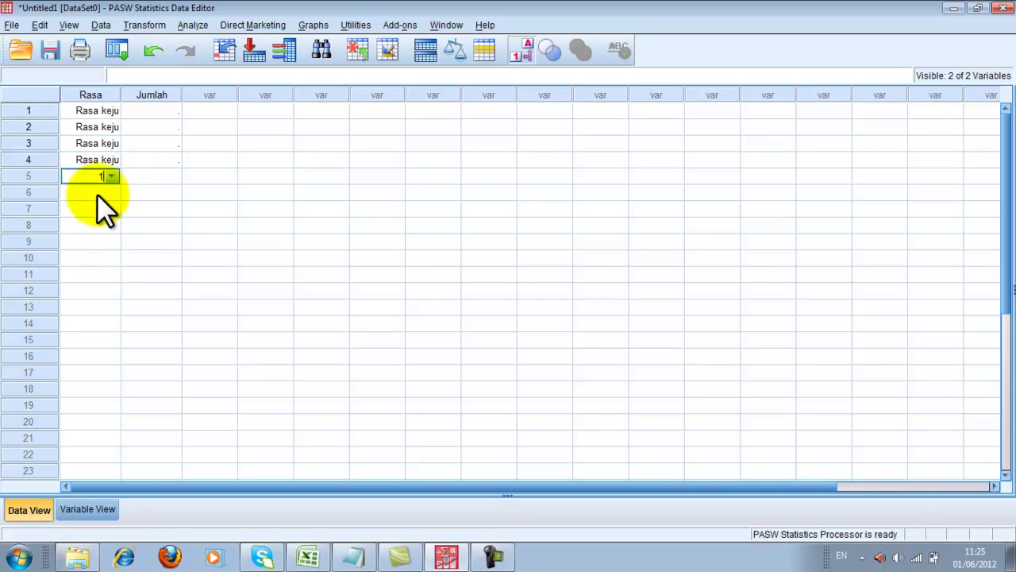
Enter code 2 (Rasa Coklat) for the Rasa variable in cases 6 to 10.
click(97, 195)
text(22)
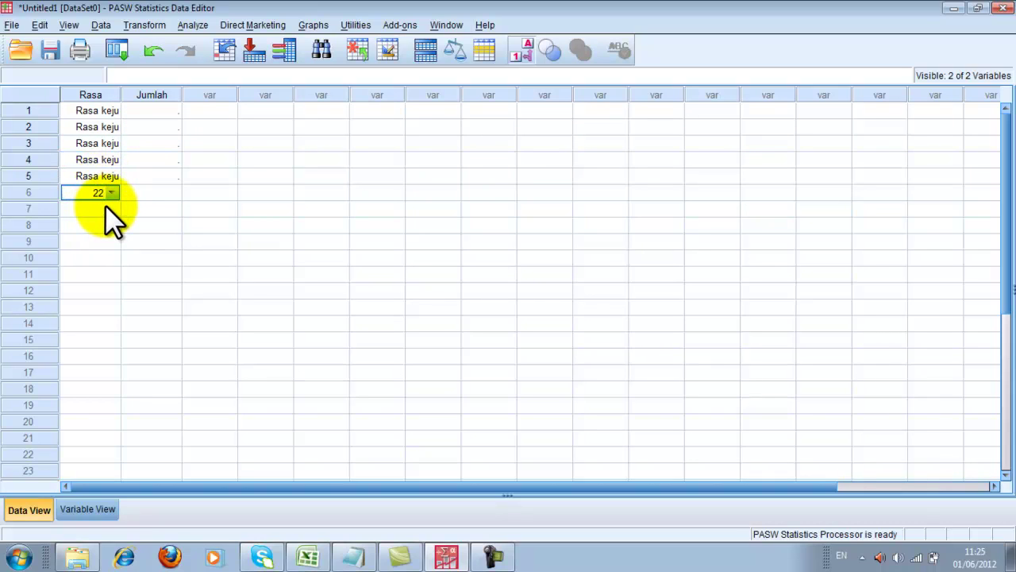
click(104, 208)
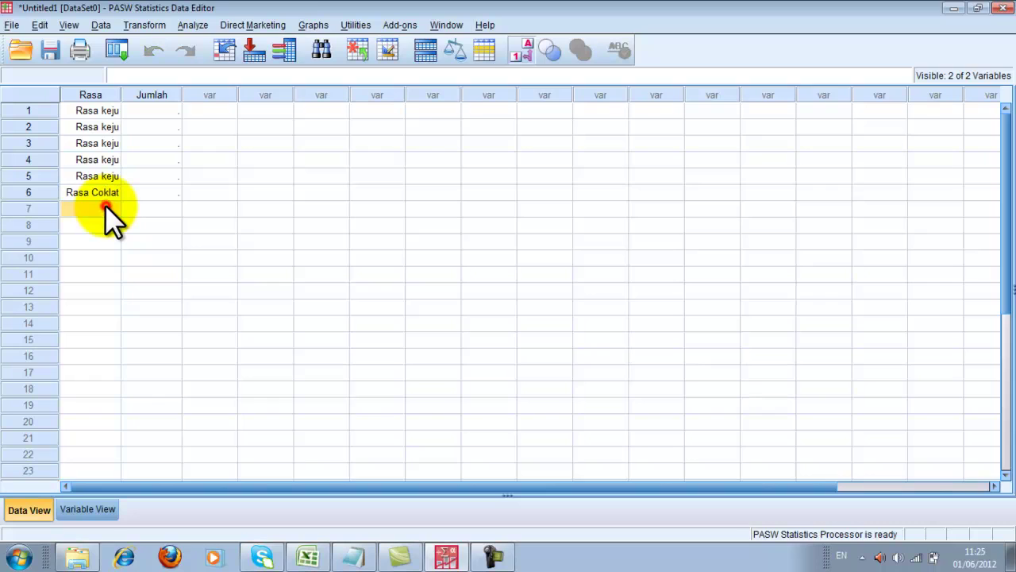
text(3)
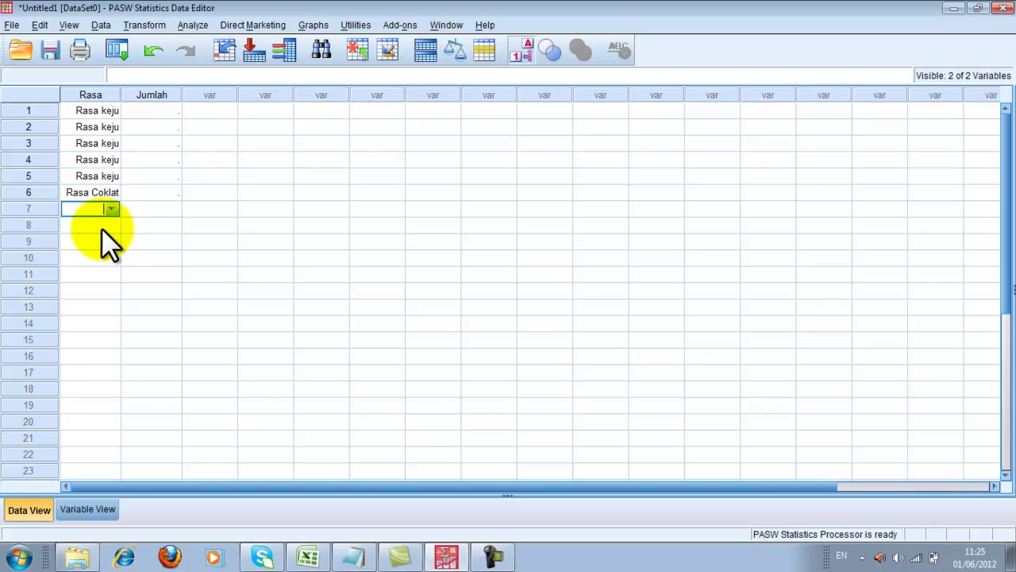
click(110, 227)
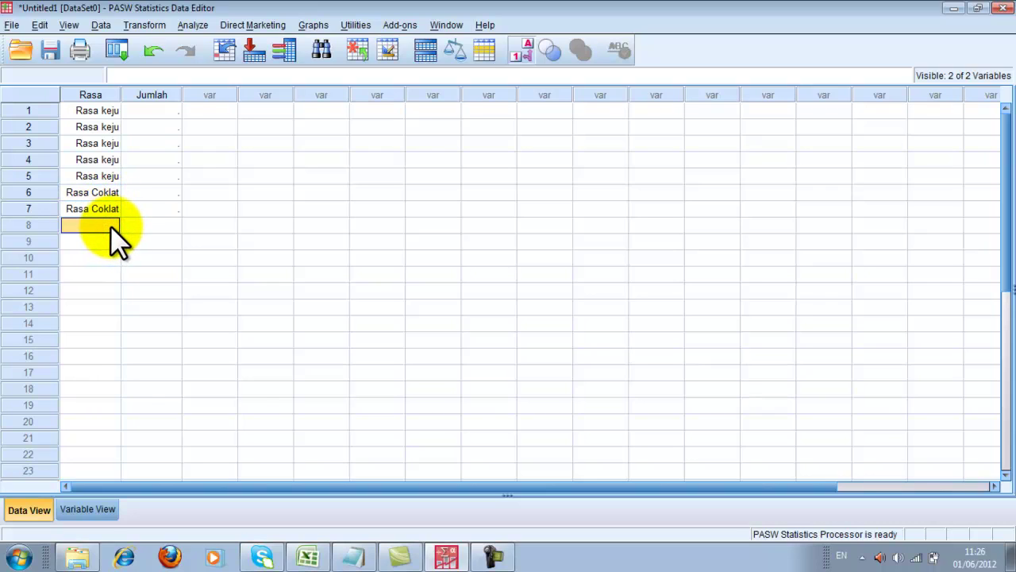
text(22)
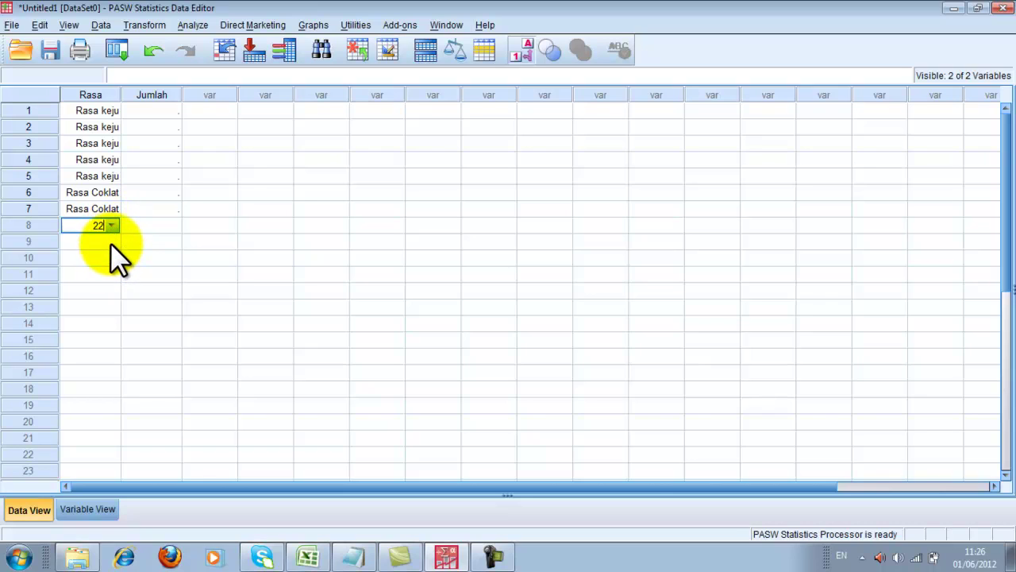
click(110, 243)
click(114, 220)
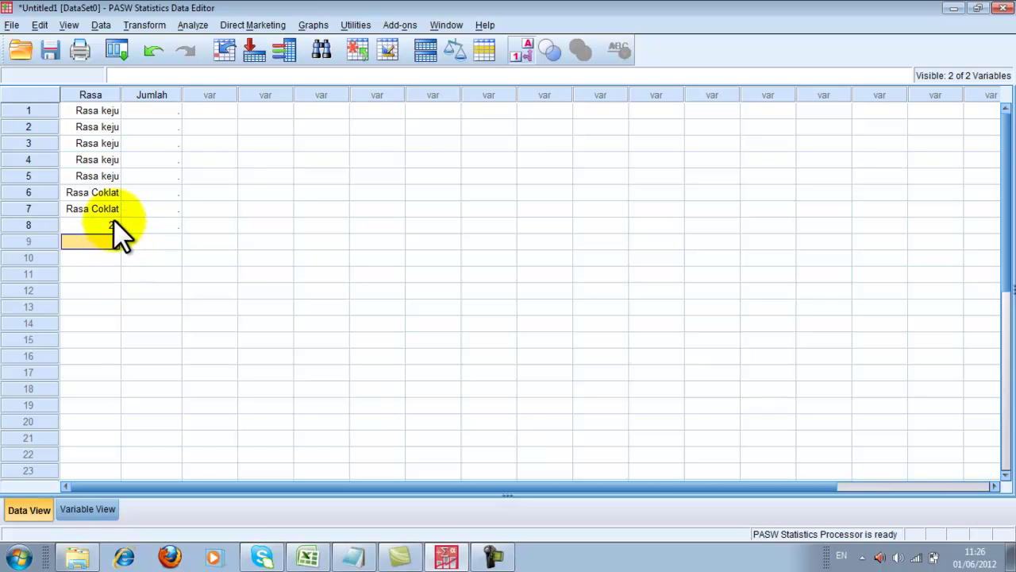
double_click(113, 222)
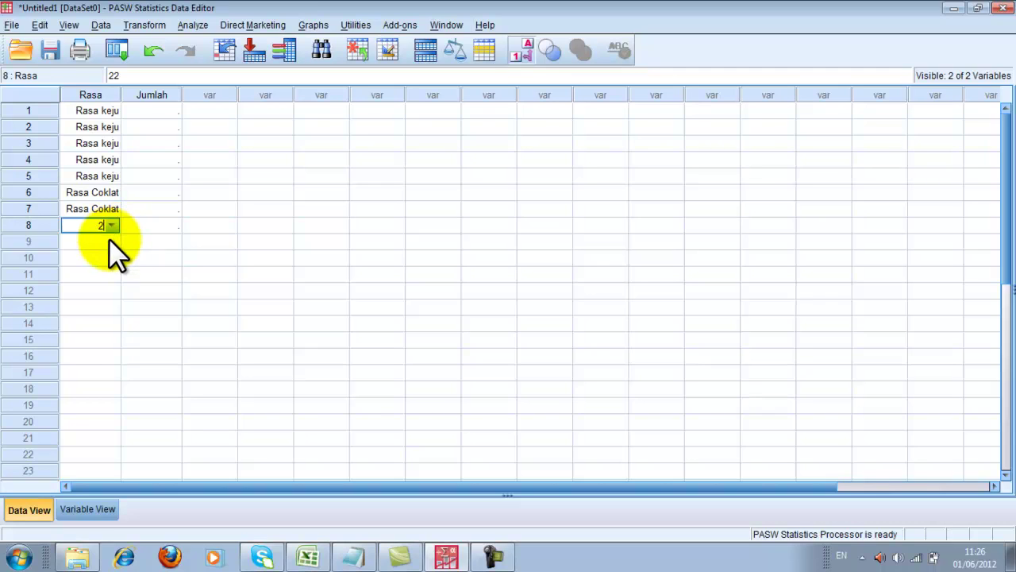
key(Return)
text(2)
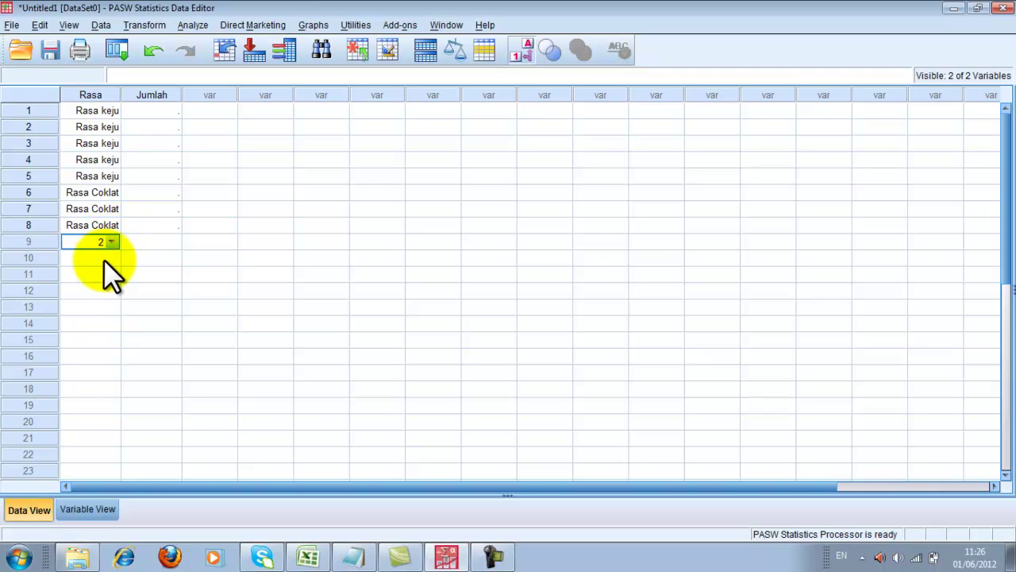
key(Return)
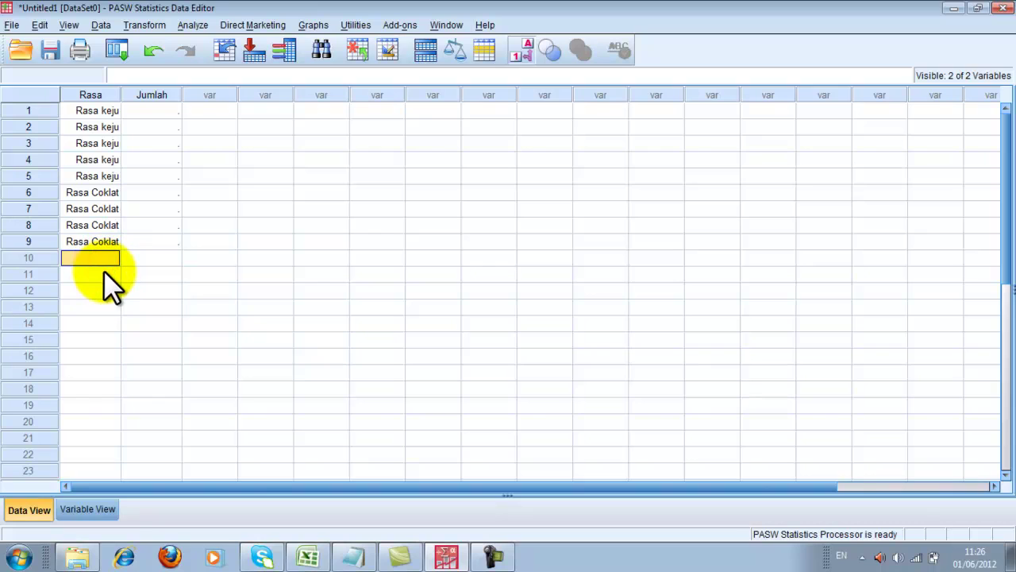
text(22)
key(BackSpace)
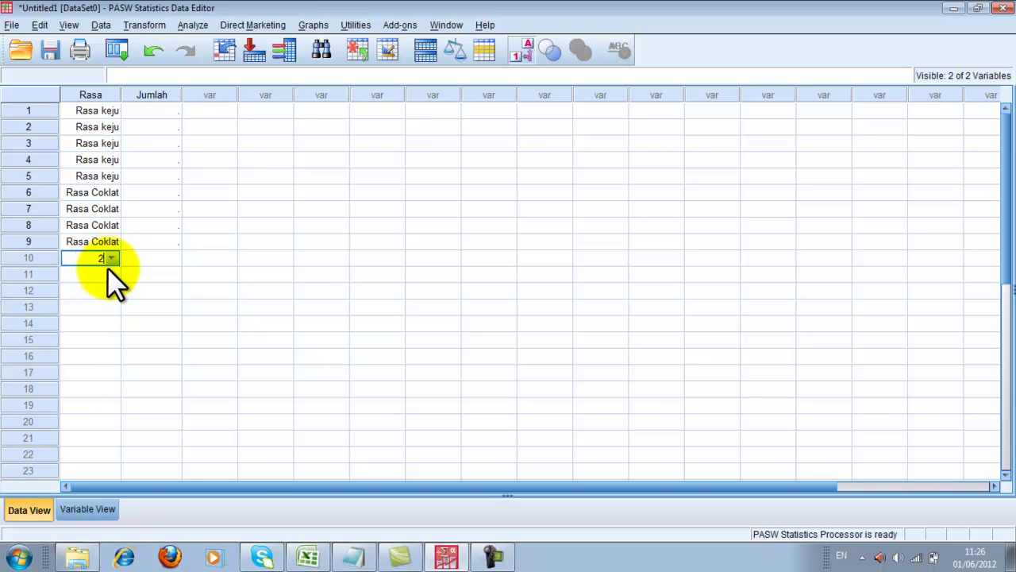
key(Return)
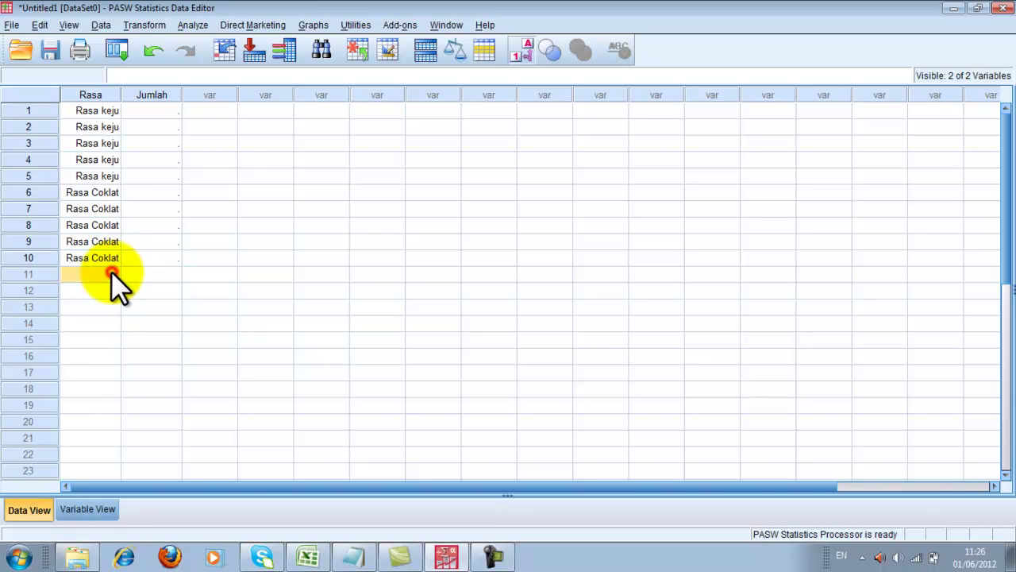
Copy the sales figures in C3:C12 of the Excel sheet into the Jumlah column of PASW Statistics, starting at case 1.
click(174, 104)
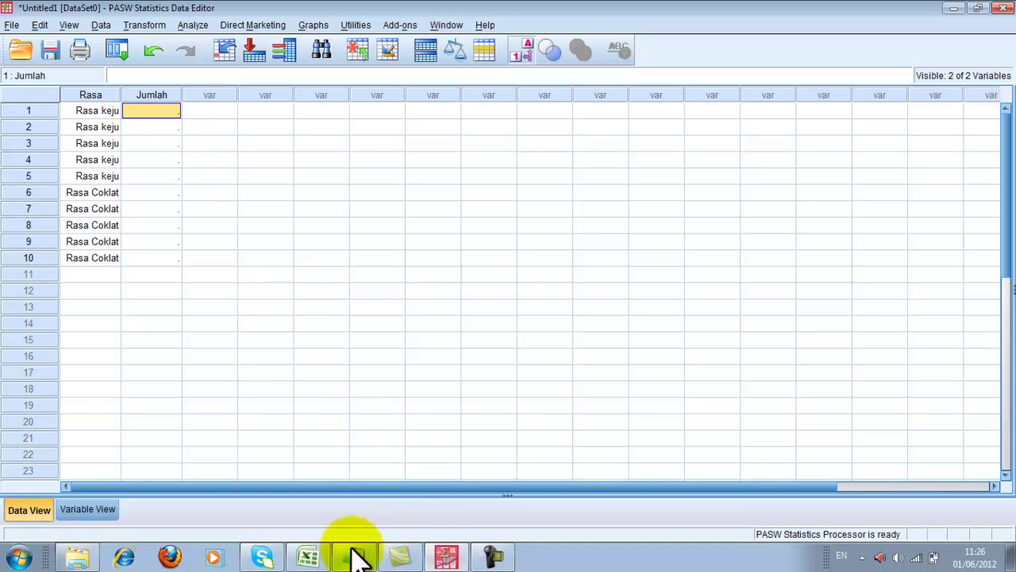
click(307, 556)
drag(132, 178, 138, 310)
key(ctrl+c)
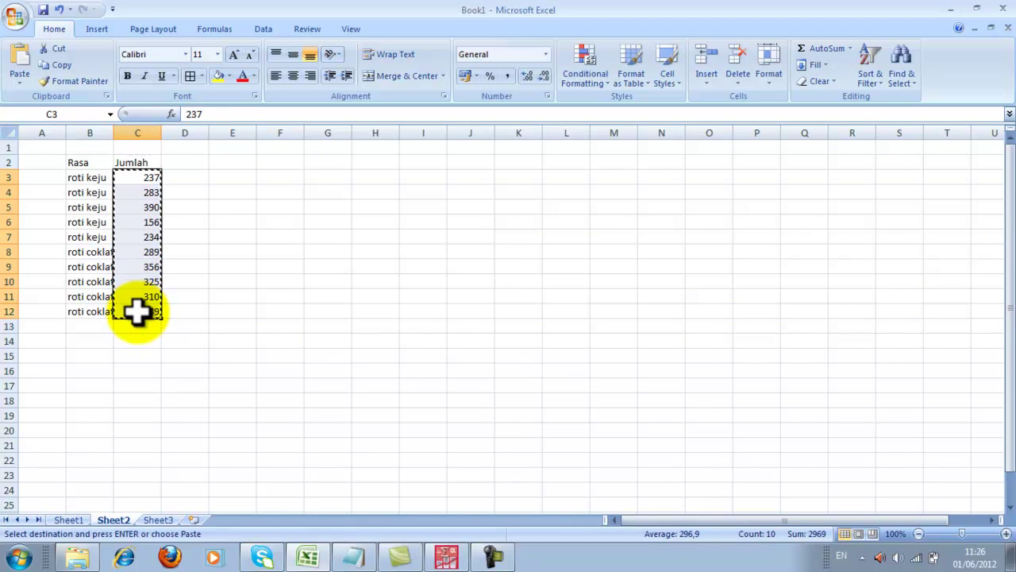
click(446, 556)
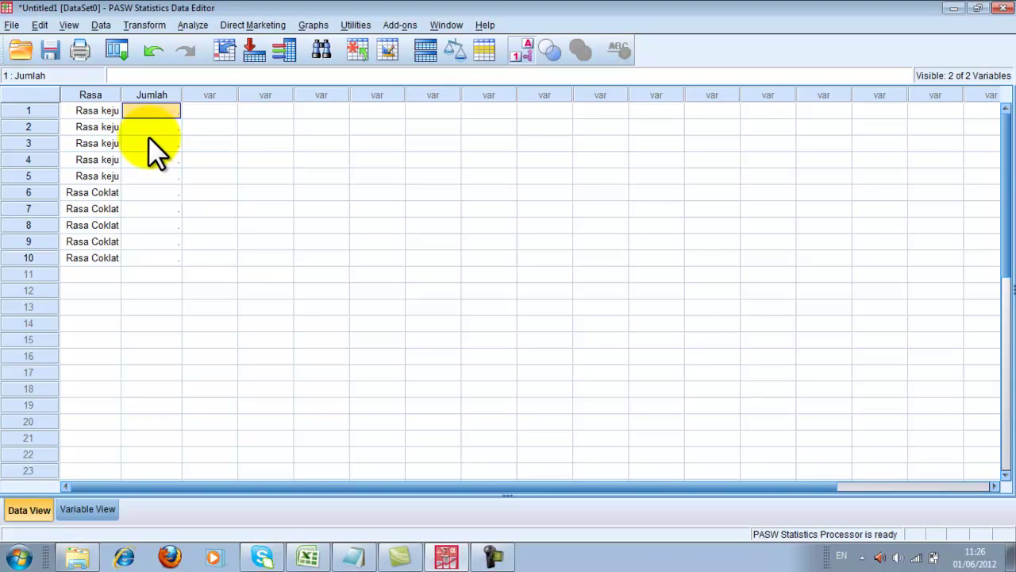
key(ctrl+v)
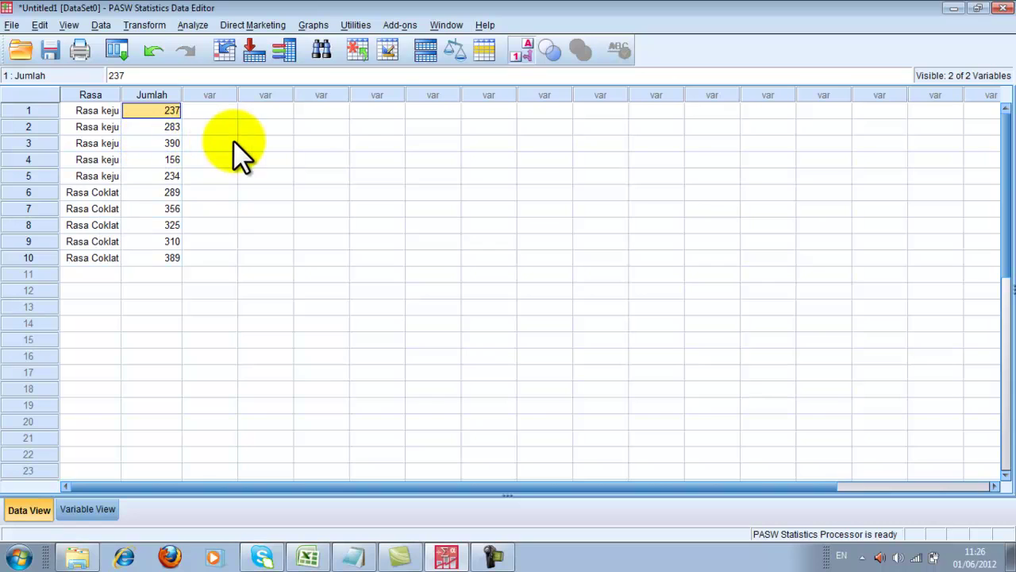
Show the numeric codes instead of value labels in the data sheet and open the Independent-Samples T Test.
click(222, 140)
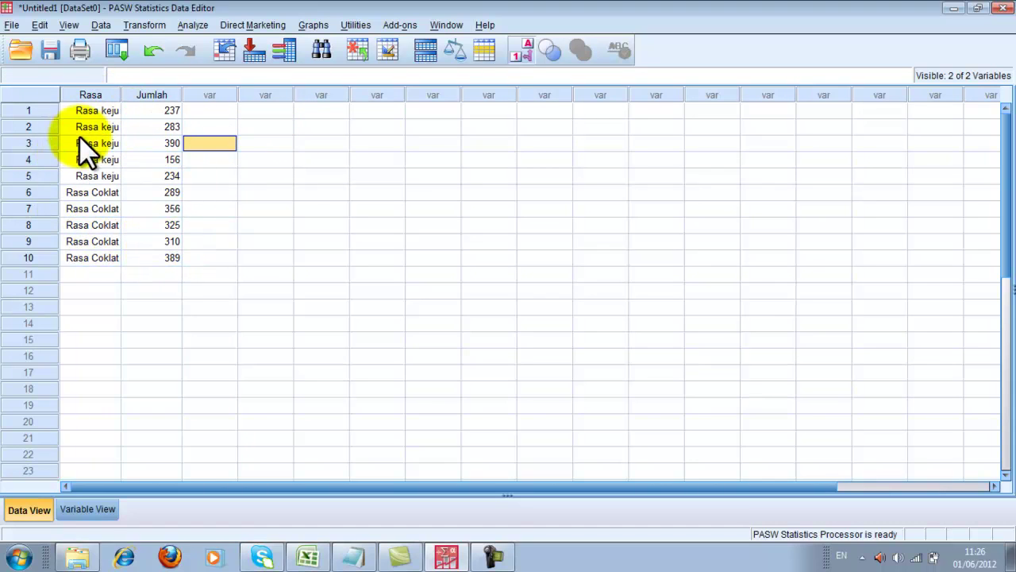
click(526, 47)
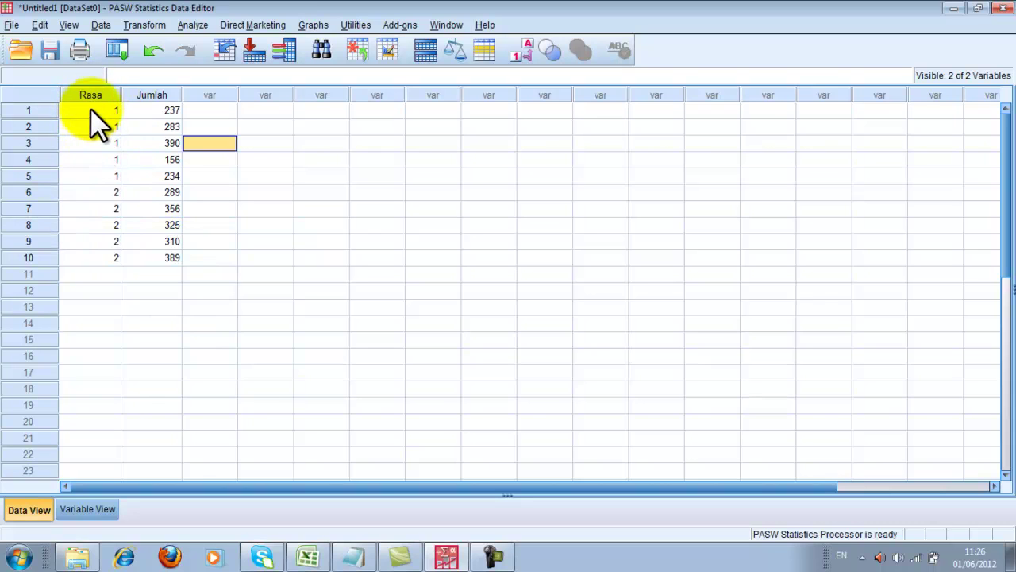
click(193, 25)
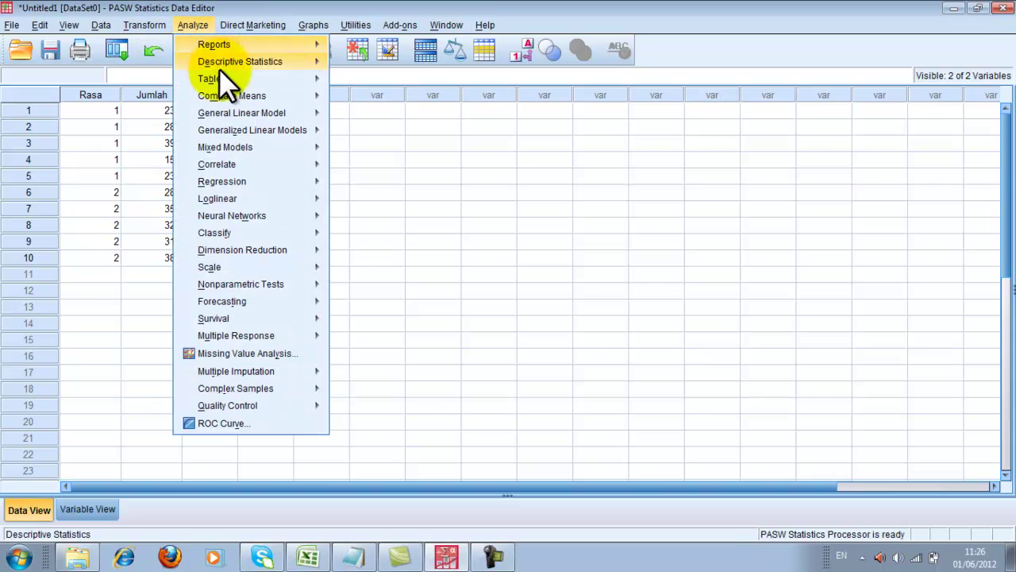
mouse_move(224, 90)
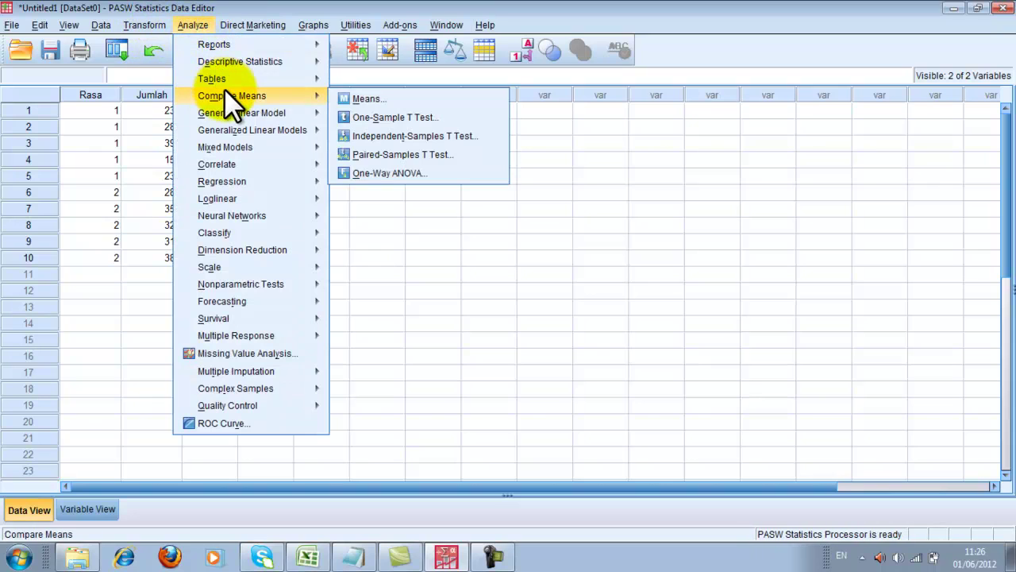
click(405, 135)
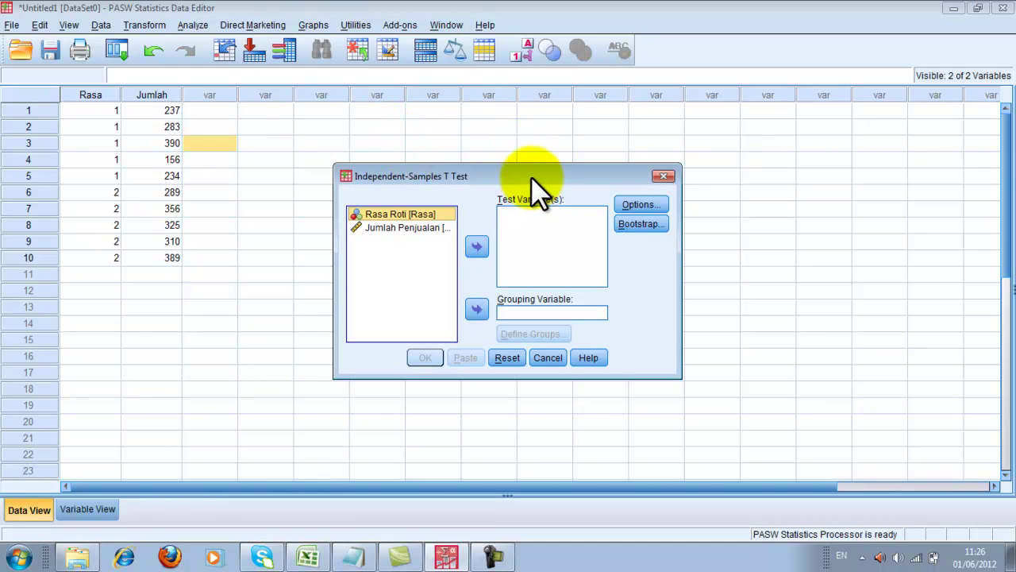
drag(532, 177, 493, 92)
click(492, 134)
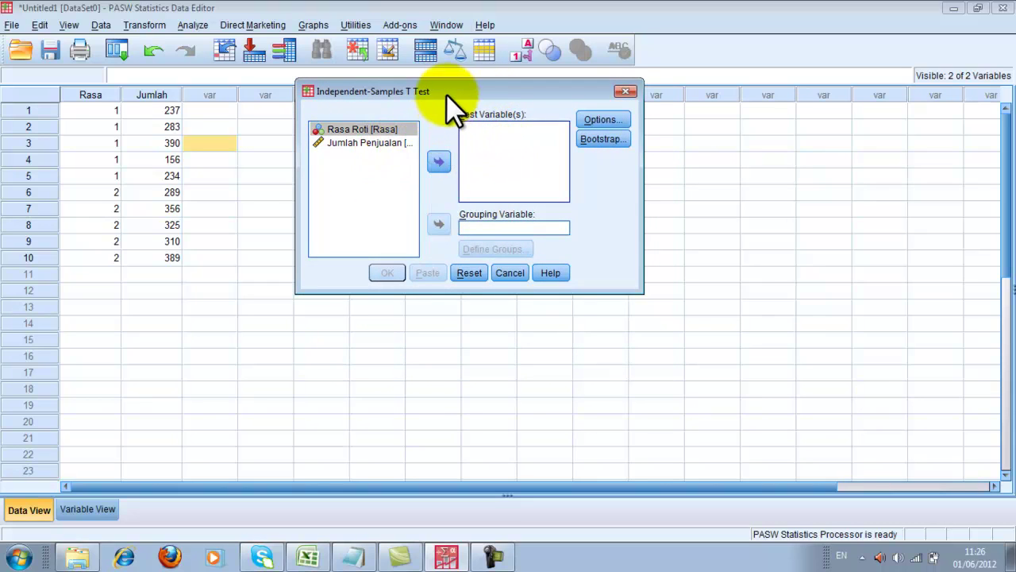
drag(447, 94, 449, 156)
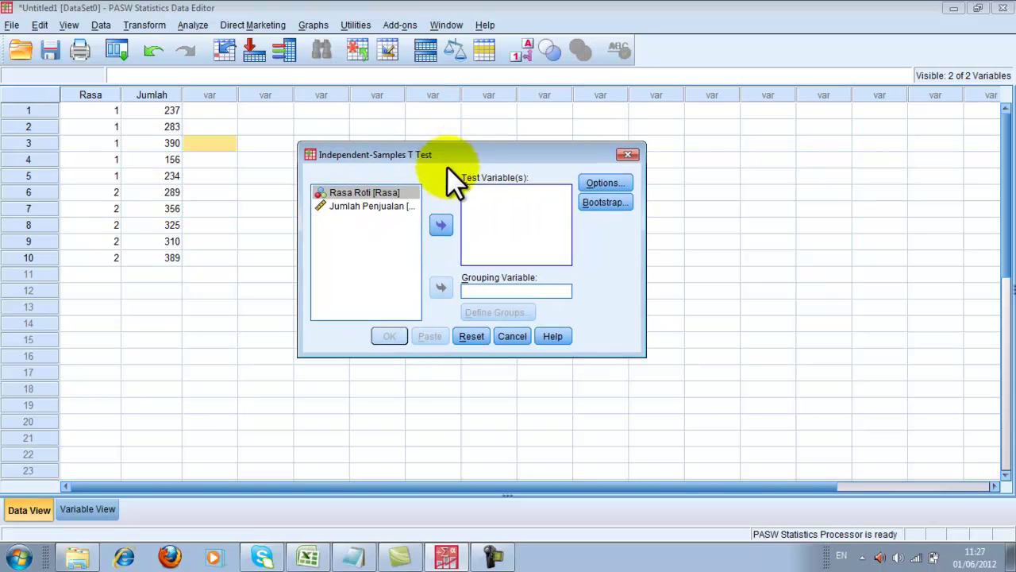
Assign Jumlah Penjualan as the test variable and Rasa Roti as the grouping variable.
click(381, 206)
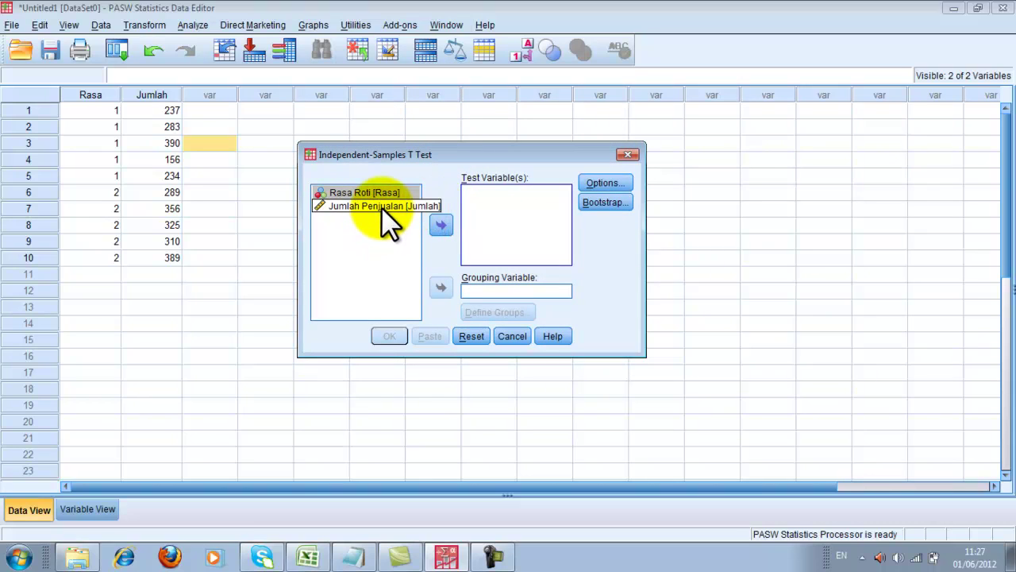
click(441, 226)
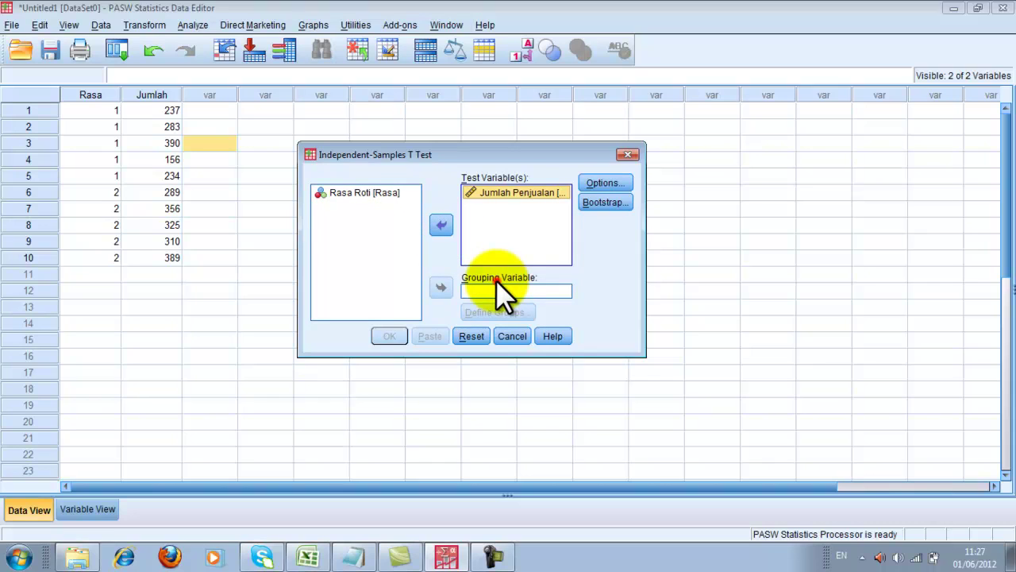
click(368, 192)
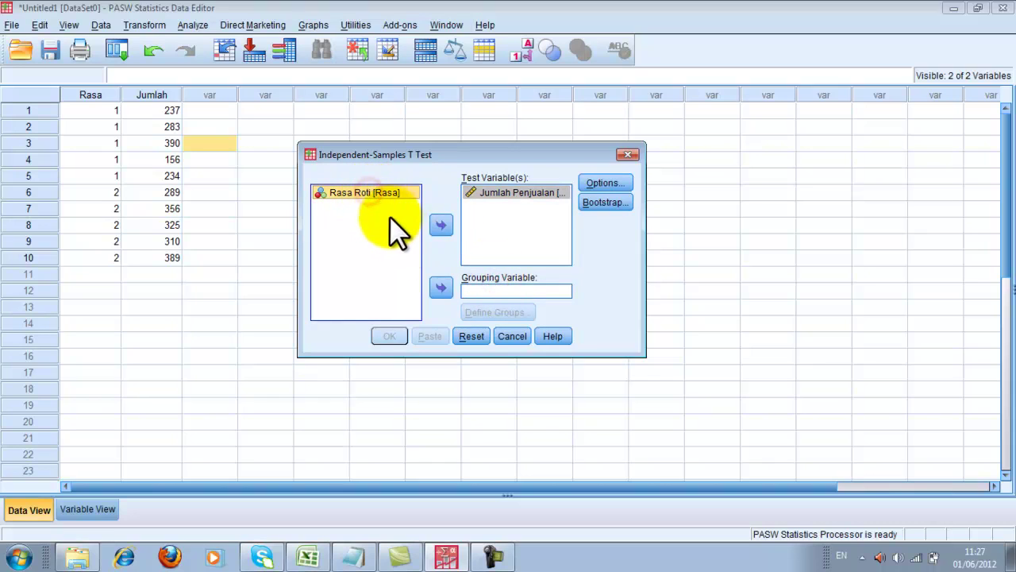
click(441, 288)
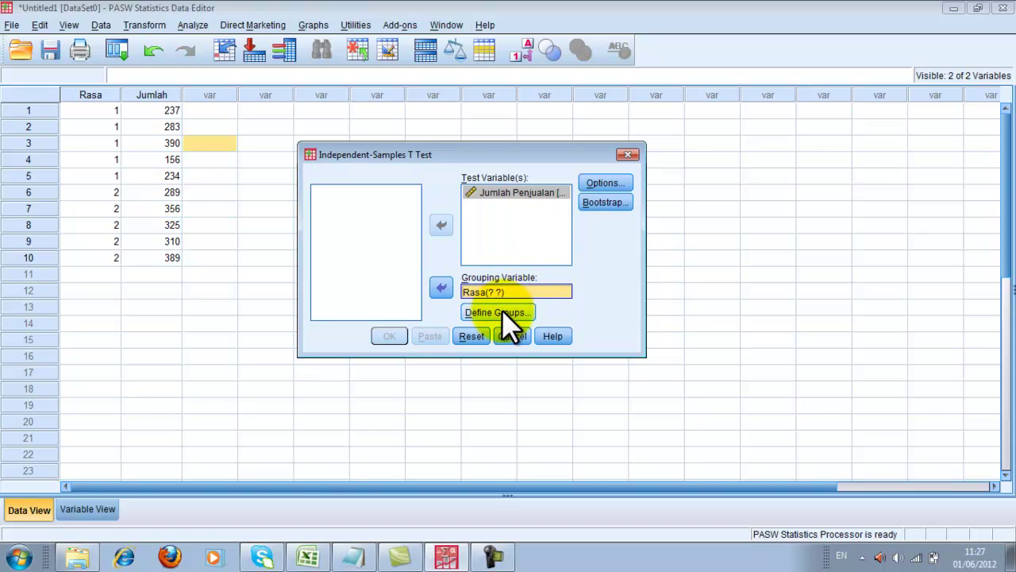
Define the Rasa groups by specified values, with 1 for Group 1 and 2 for Group 2.
click(502, 312)
drag(462, 192, 594, 154)
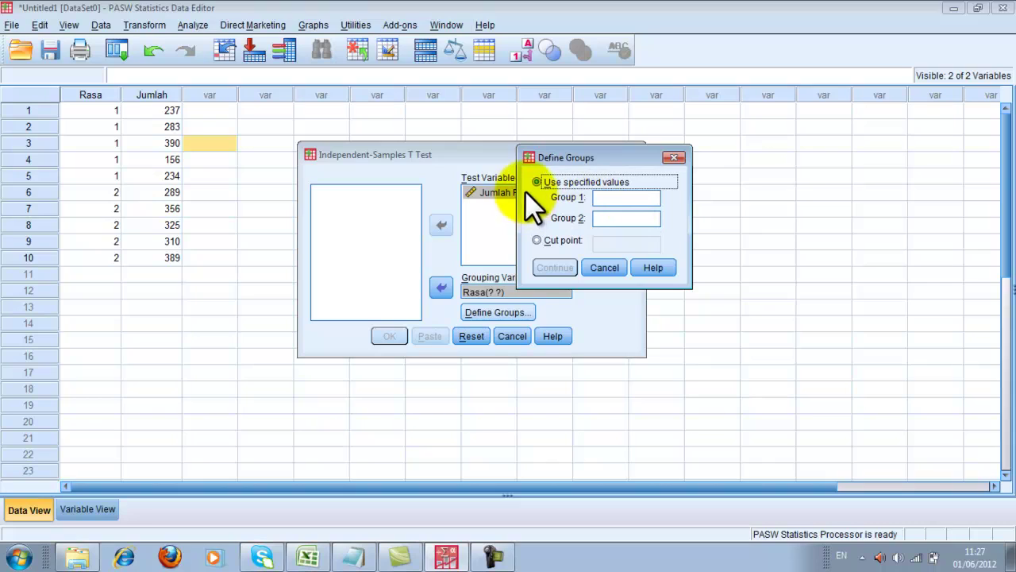
click(611, 201)
text(1)
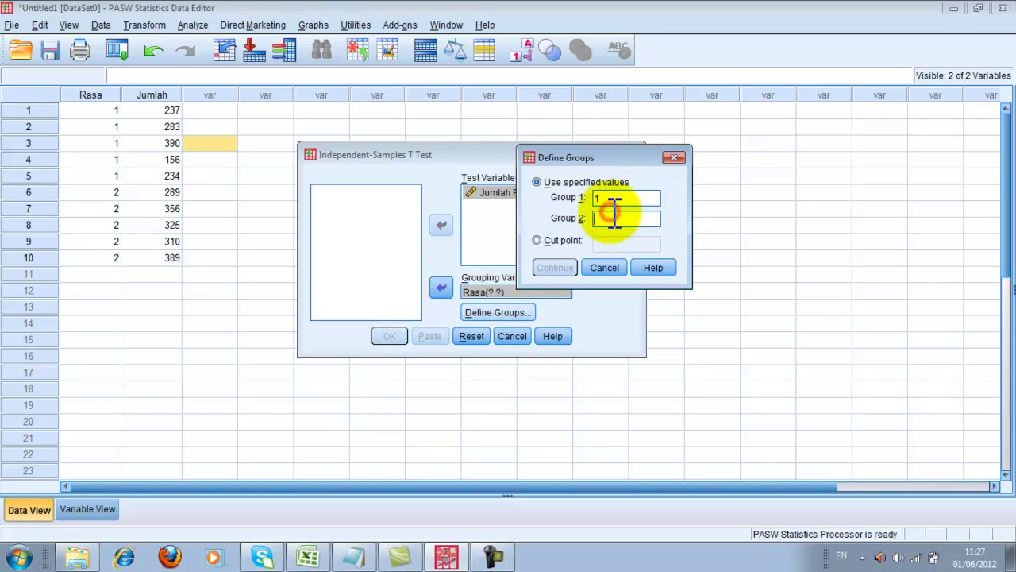
key(Tab)
text(2)
key(BackSpace)
text(3)
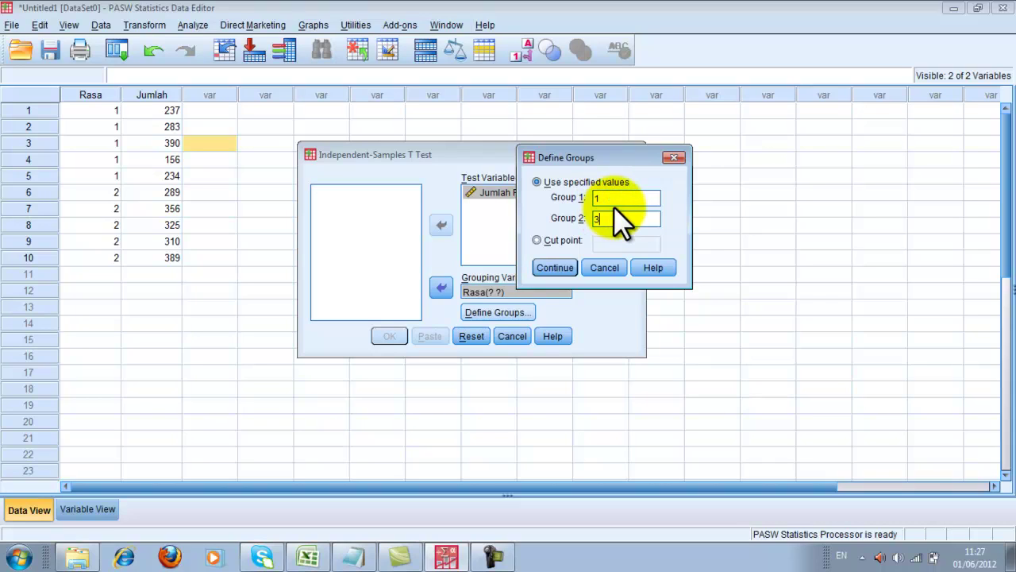
key(BackSpace)
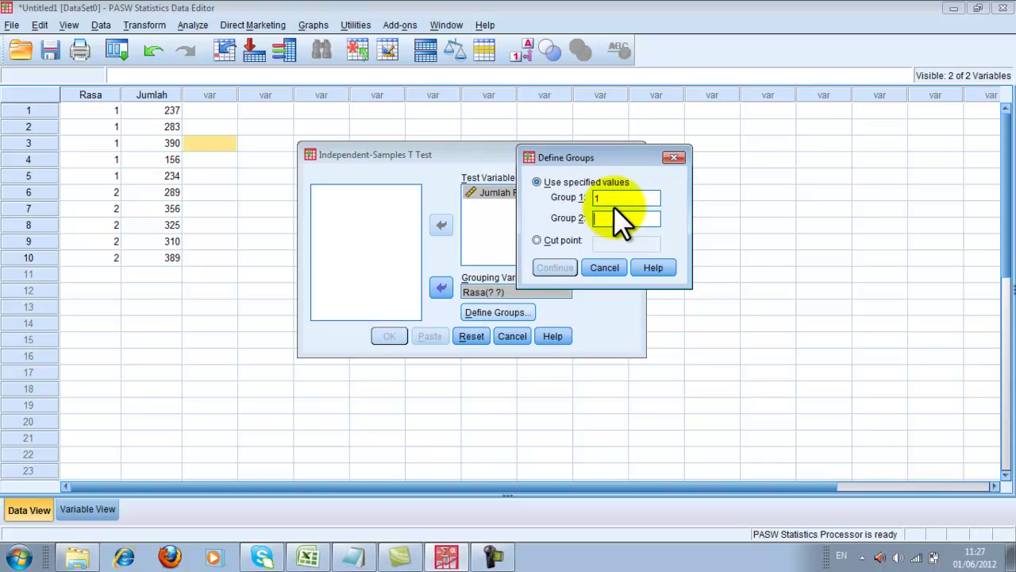
text(2)
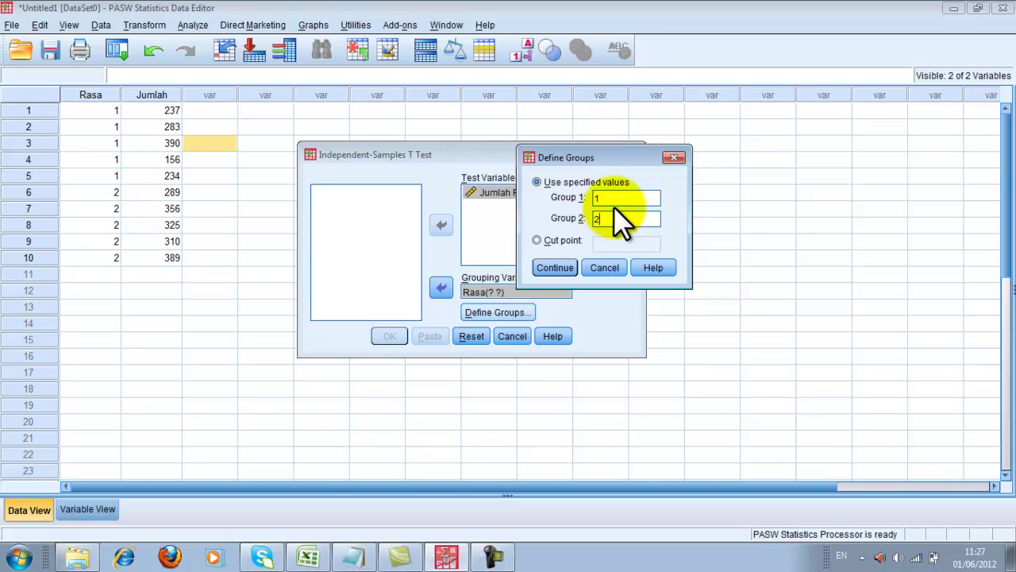
click(556, 267)
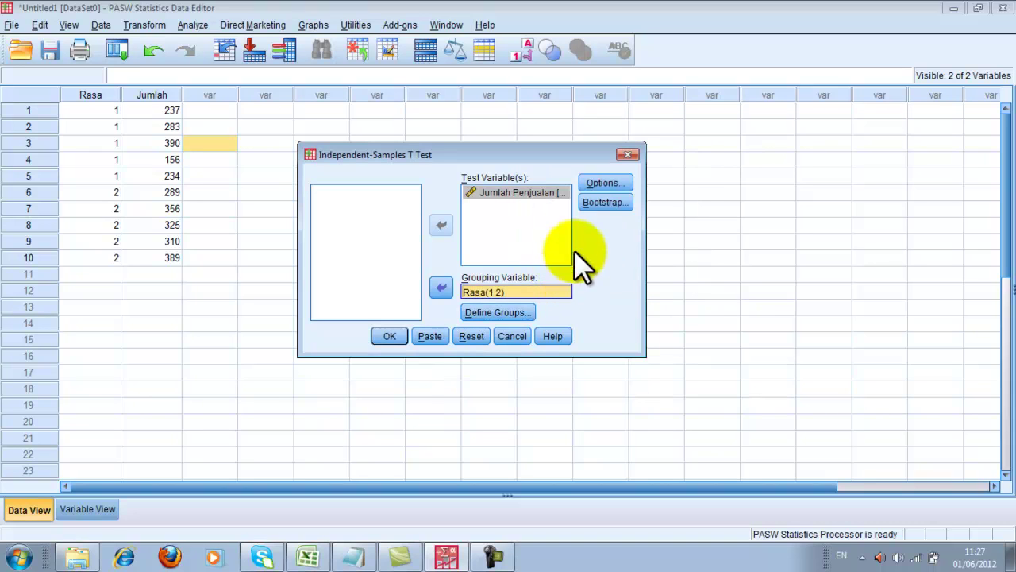
Run the t-test with a 95% confidence interval and missing cases excluded analysis by analysis.
click(621, 183)
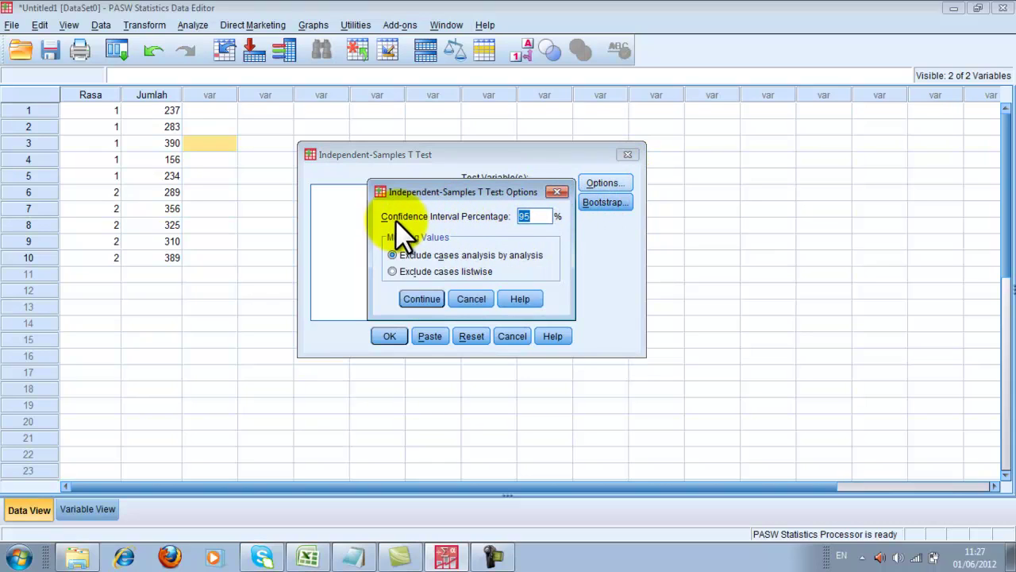
click(543, 216)
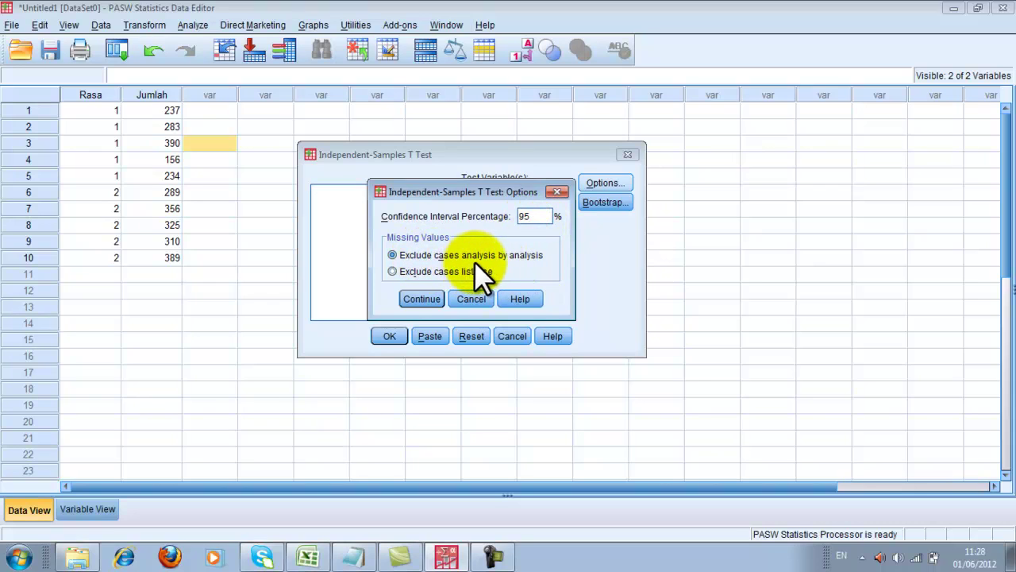
click(432, 295)
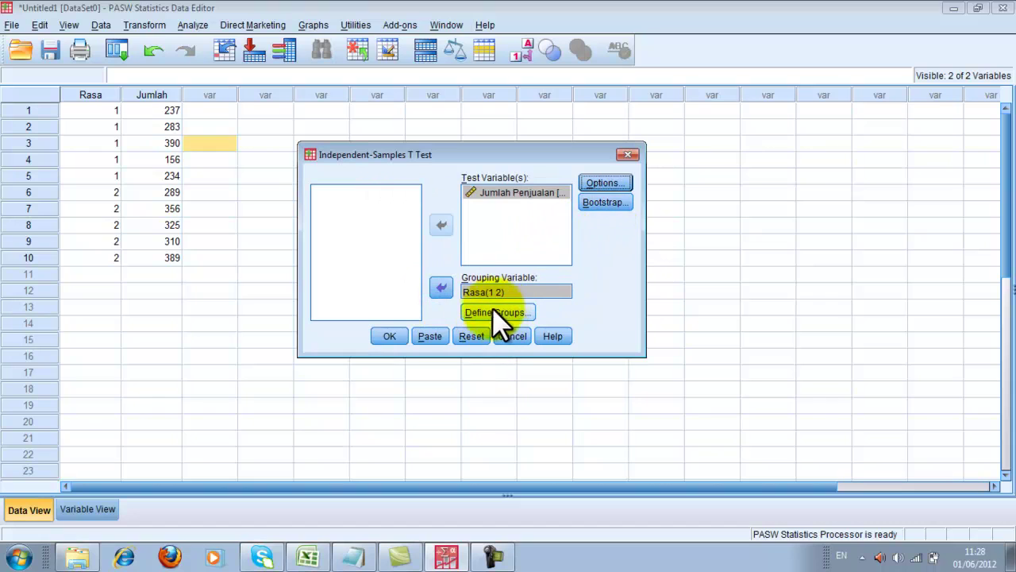
click(394, 339)
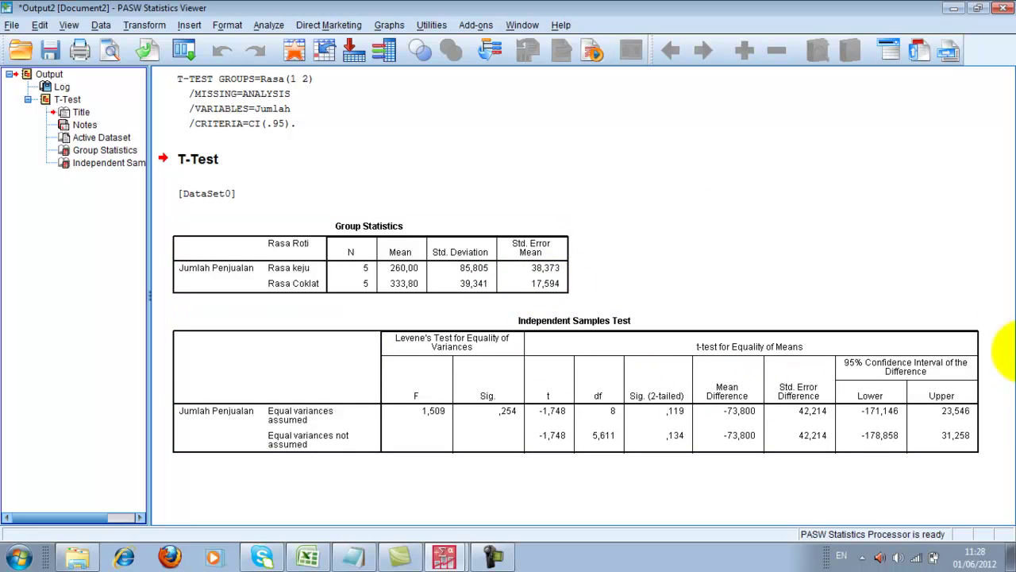
Examine the means in the Group Statistics table and the significance values in the Independent Samples Test table.
click(329, 248)
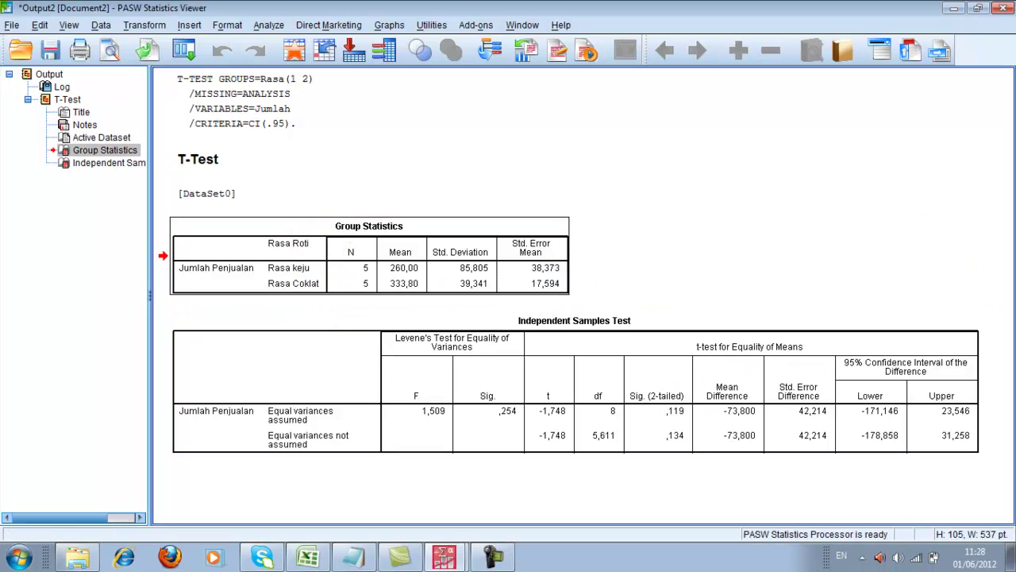
click(682, 374)
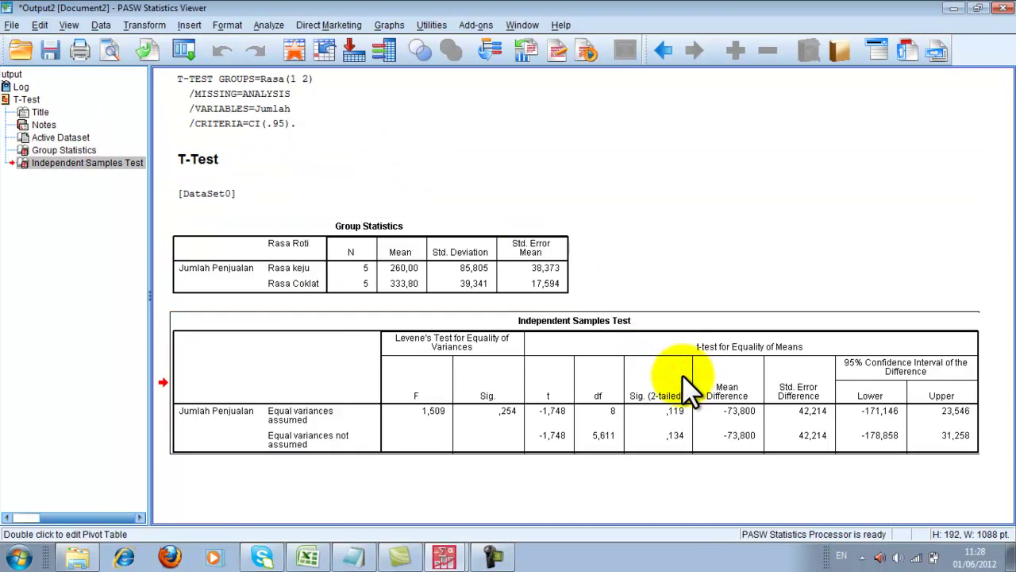
click(425, 248)
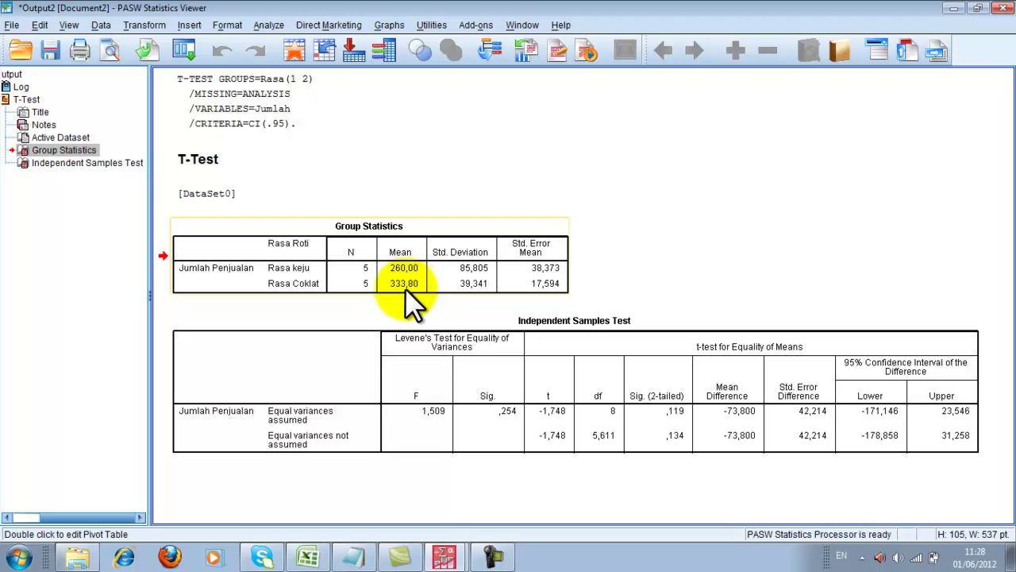
click(494, 345)
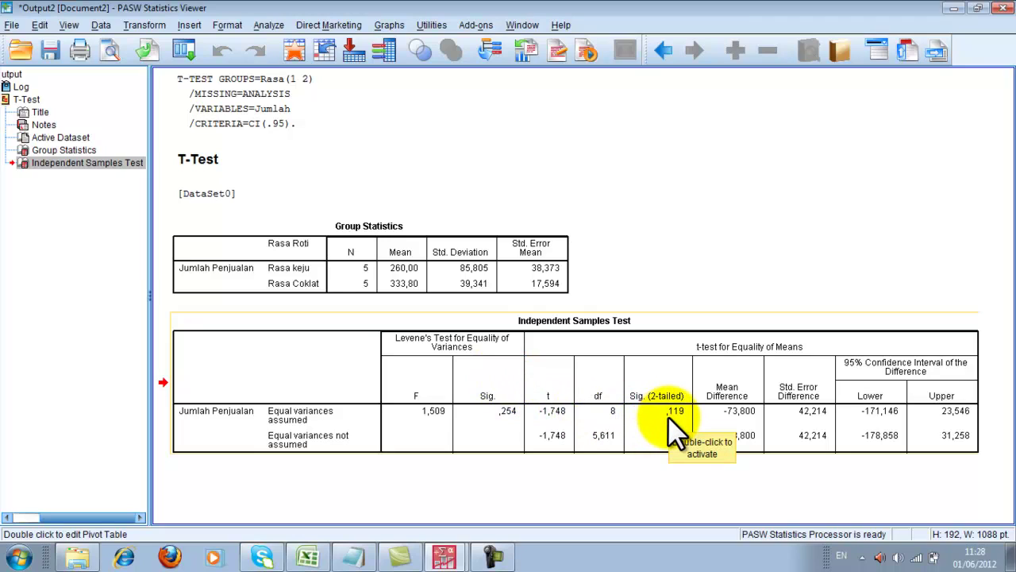
click(475, 401)
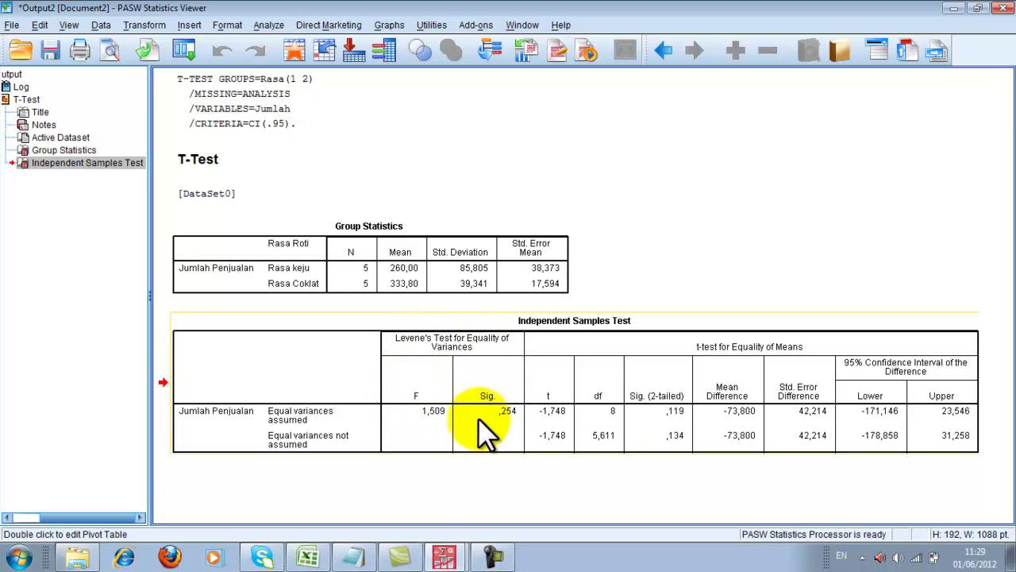
Switch to the Notepad notes and review the Ho and Hi hypotheses and the 0,05 probability decision rule against the test output.
click(351, 556)
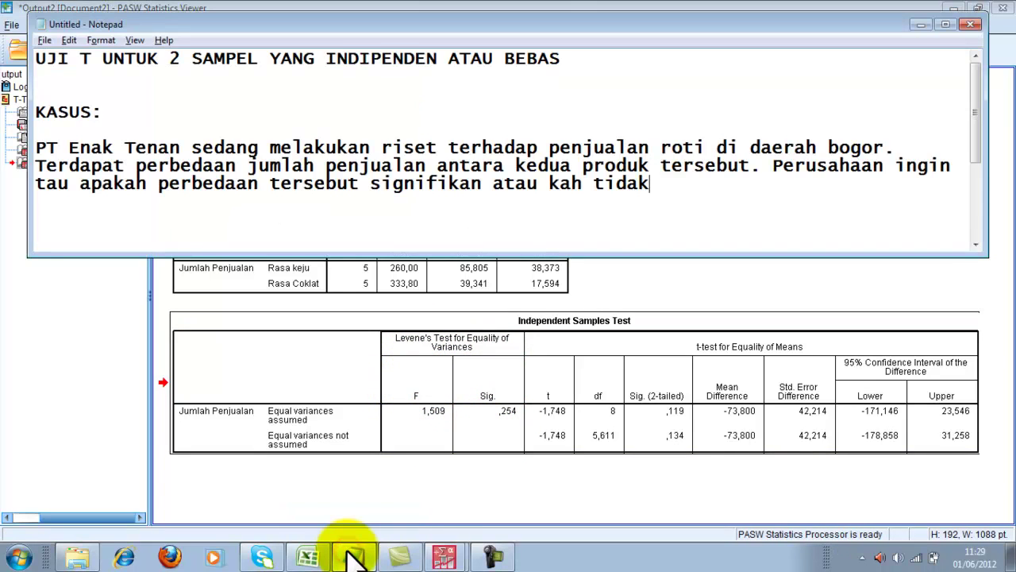
scroll(474, 216, down, 3)
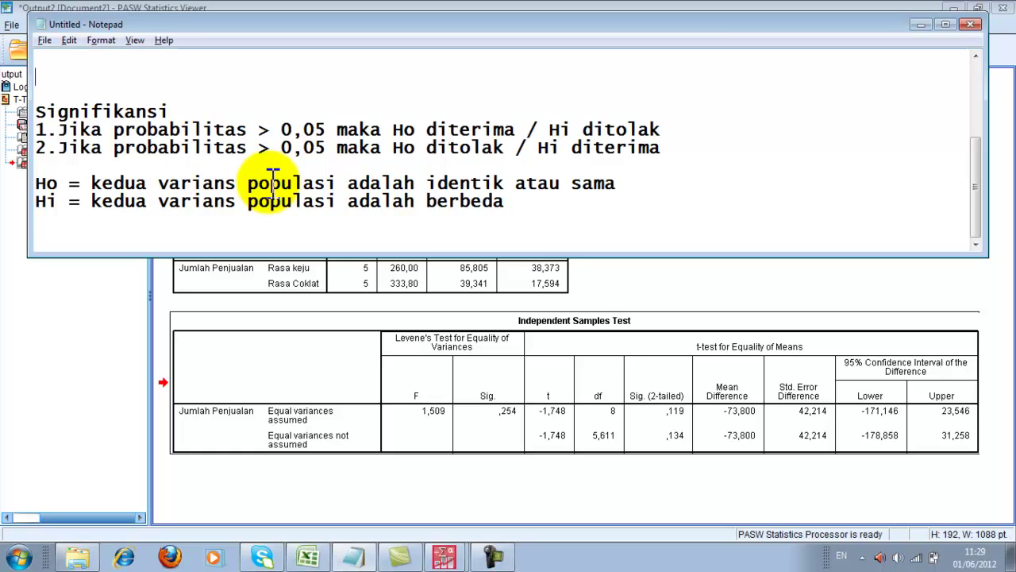
click(430, 181)
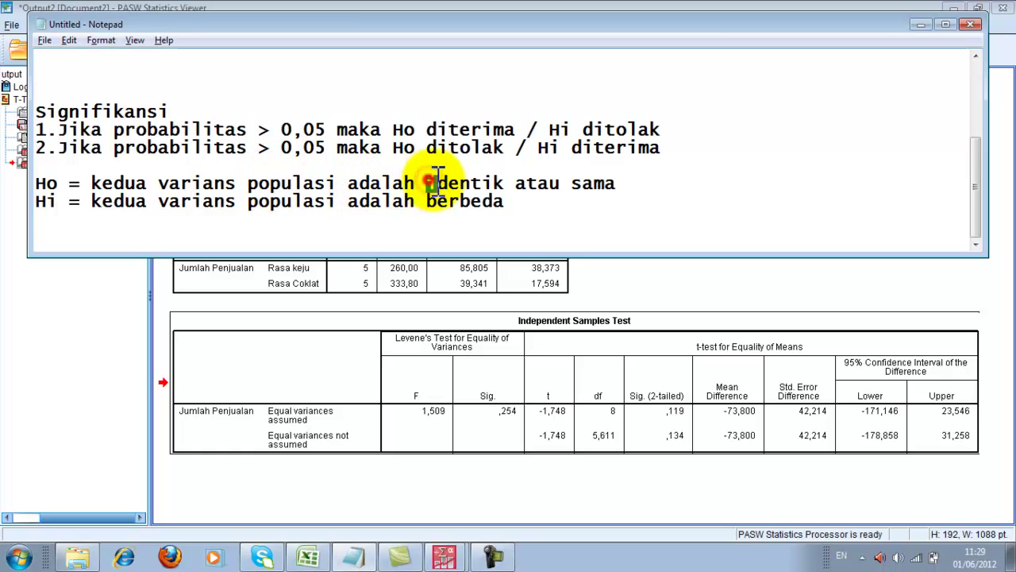
drag(435, 179, 629, 184)
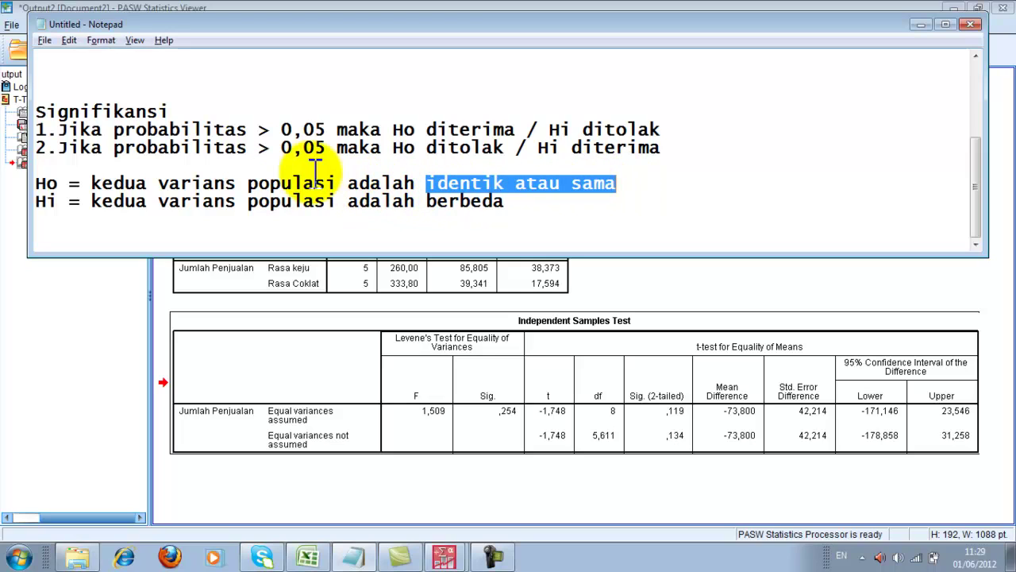
click(113, 206)
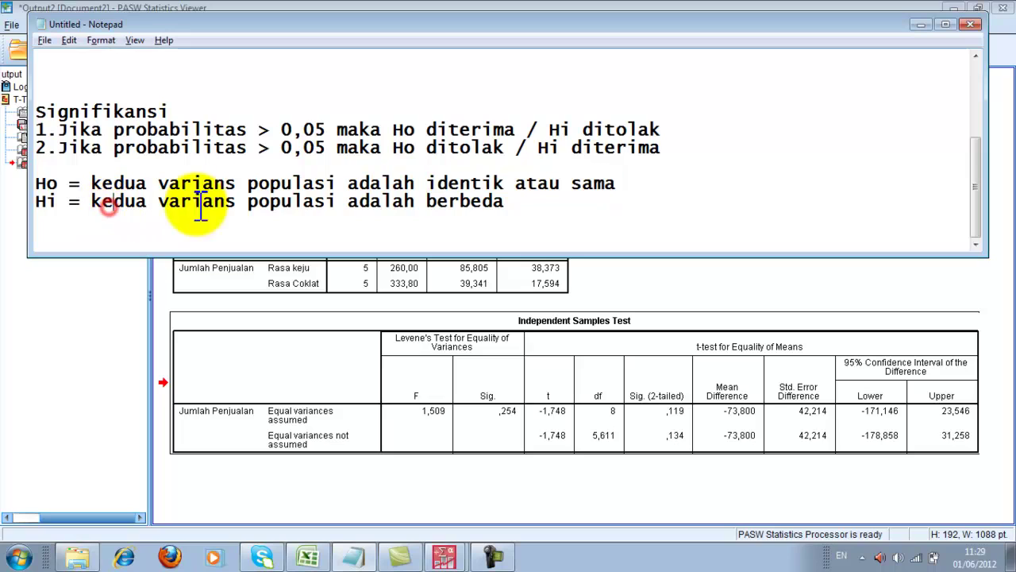
click(533, 208)
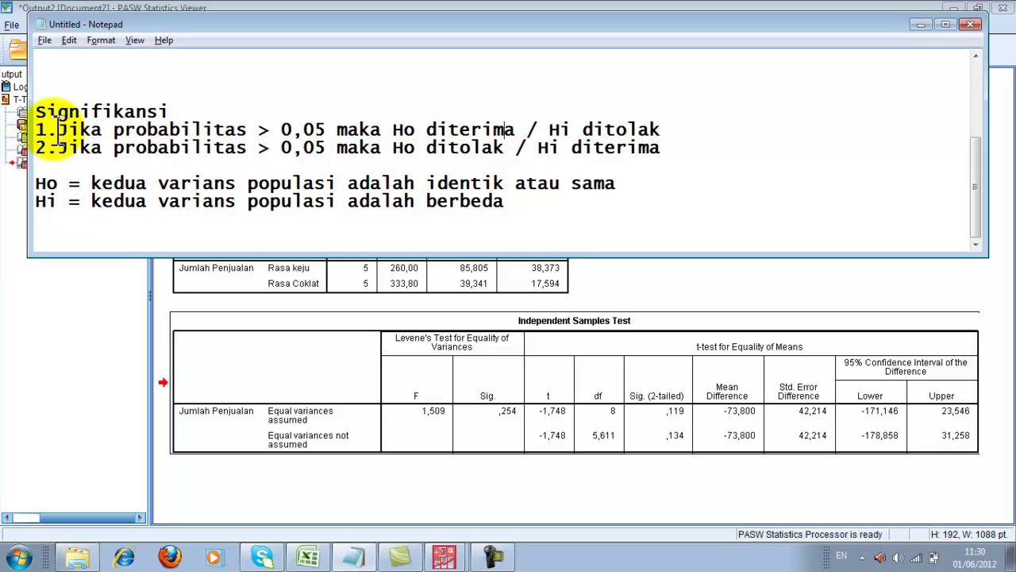
drag(54, 129, 521, 128)
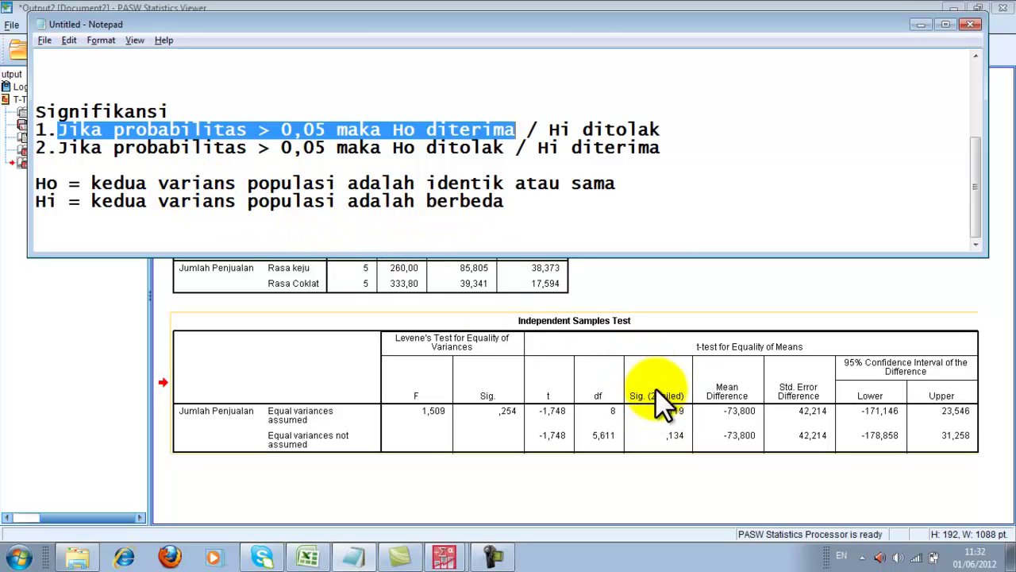
Add the conclusion "Roti keju dan roti coklat merupakan variabel yang identik atau sama" below the Ho and Hi hypotheses, separated by a blank line.
click(610, 194)
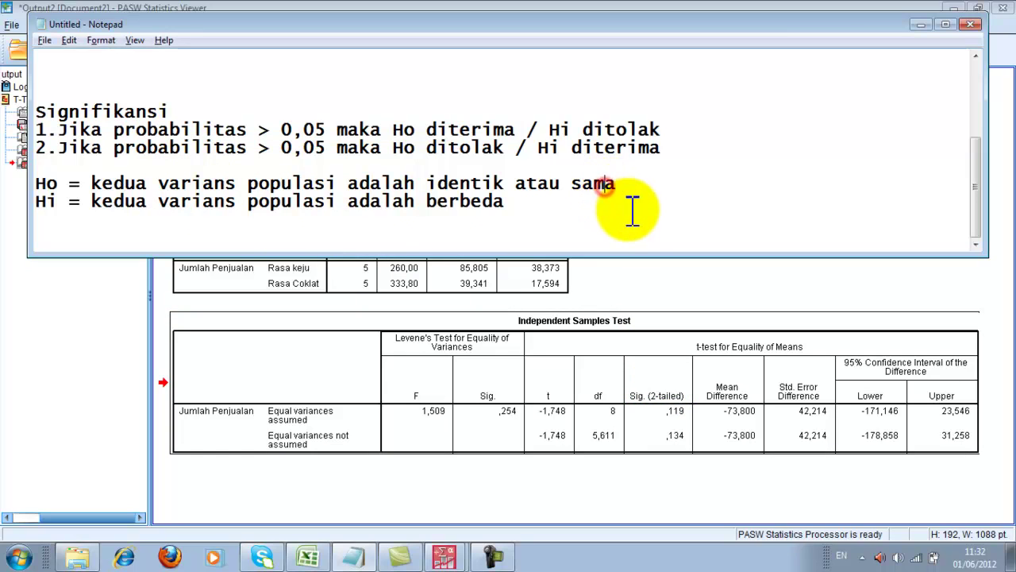
key(Return)
key(Return)
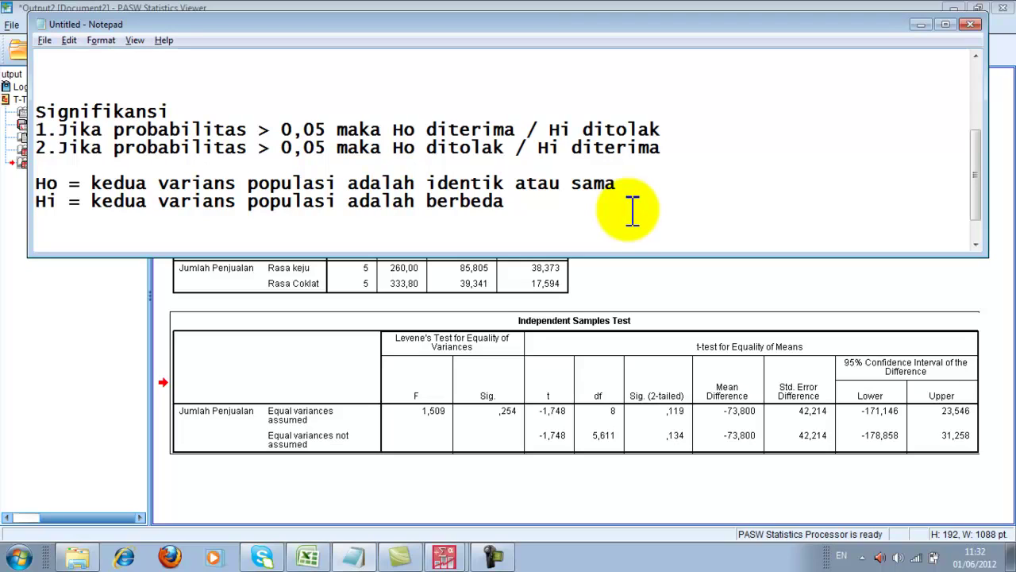
text(Roti keju d)
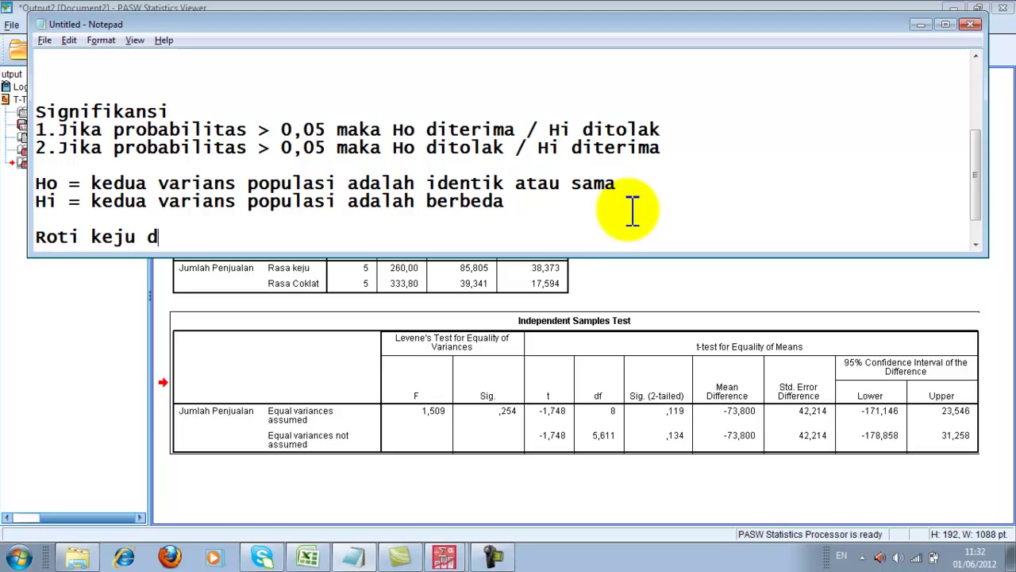
text(an roti cokl)
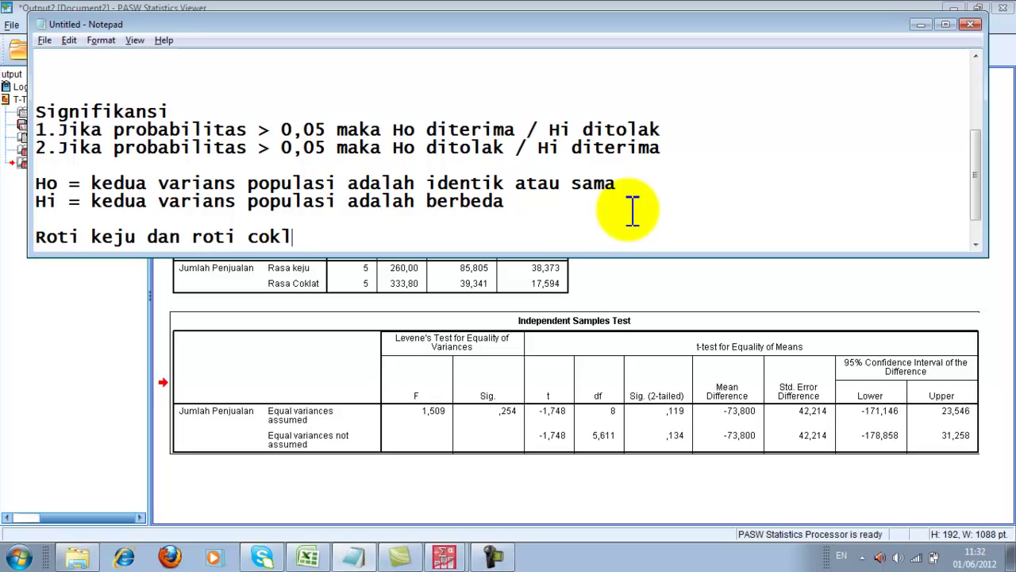
text(at mem)
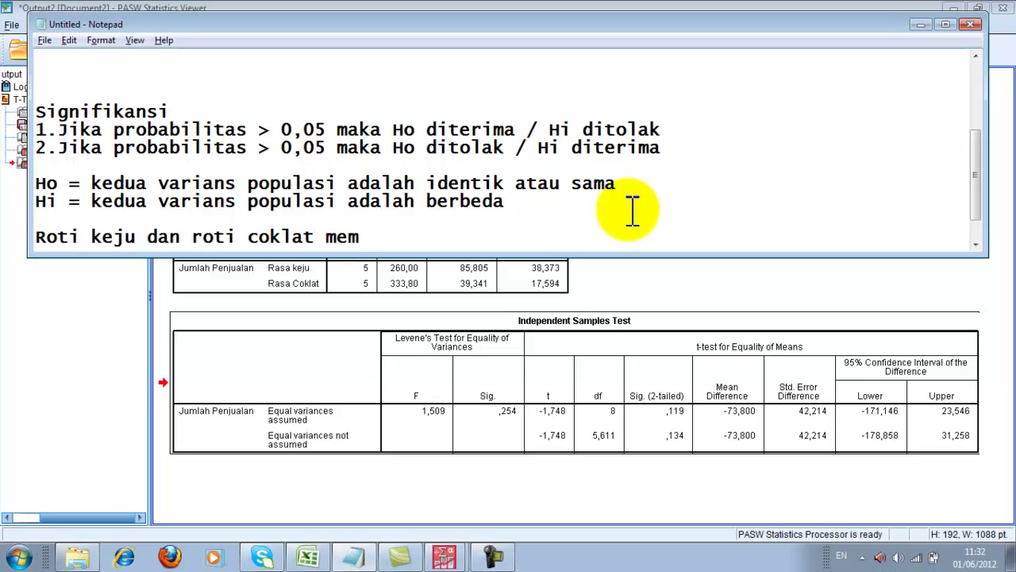
text(iliki)
key(BackSpace)
key(BackSpace)
key(BackSpace)
key(BackSpace)
key(BackSpace)
key(BackSpace)
text(rupak)
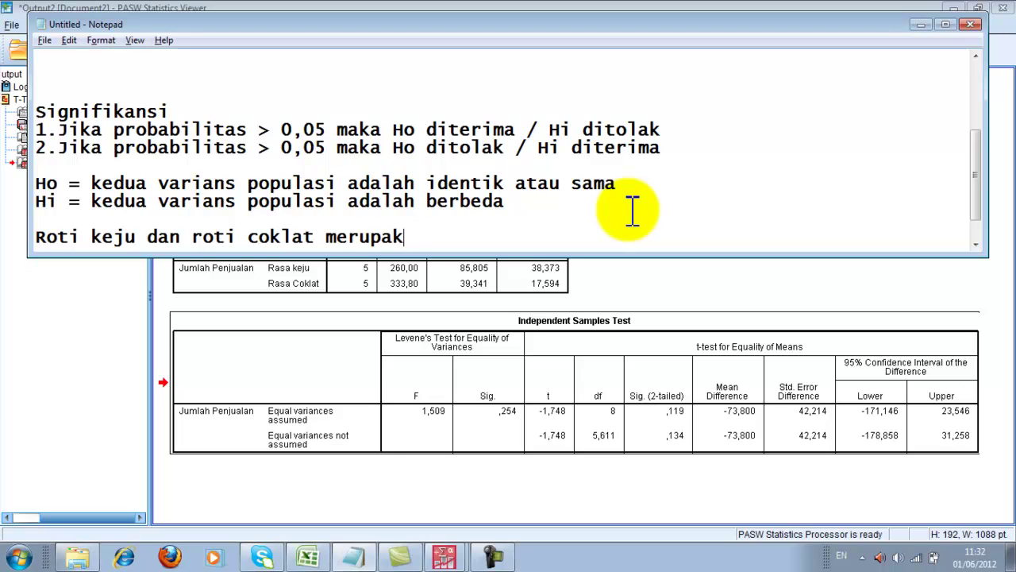
text(an variab)
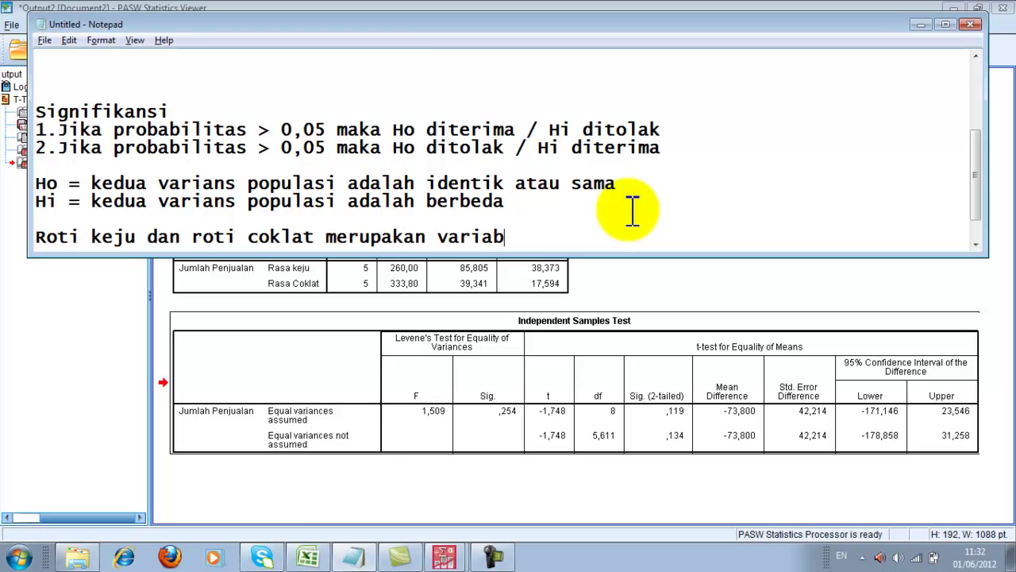
text(el yang )
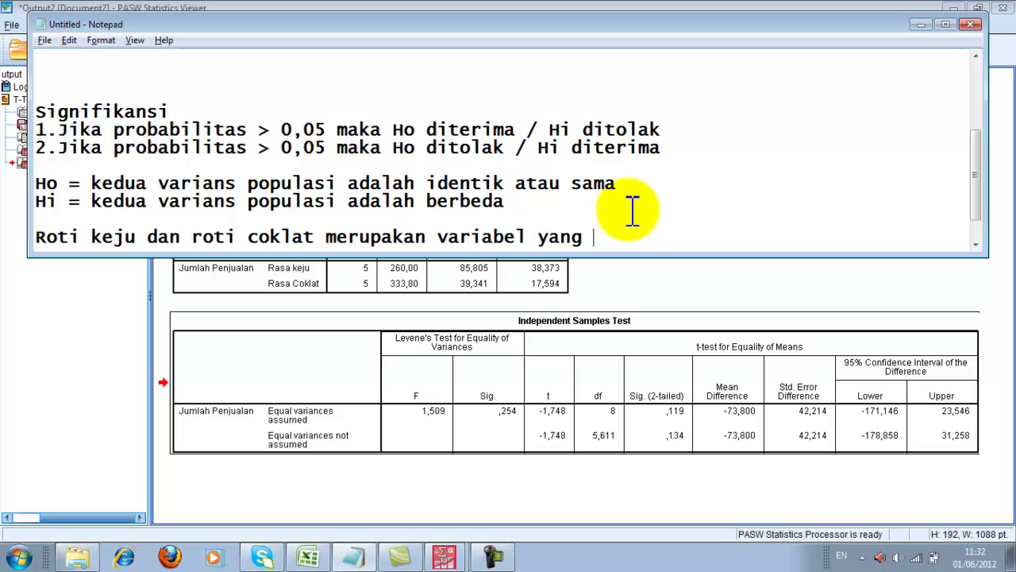
text(identik atau sa)
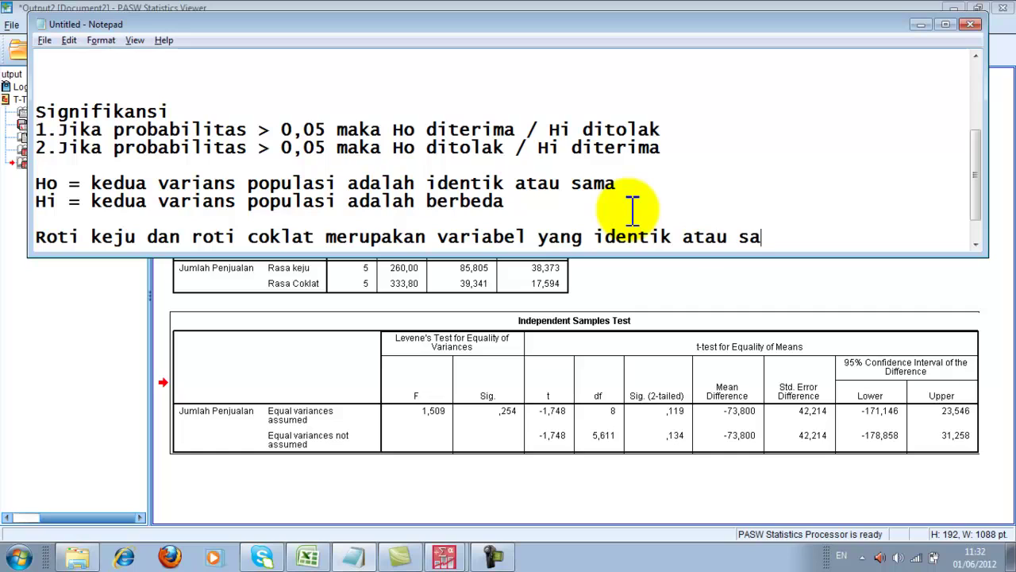
text(ma)
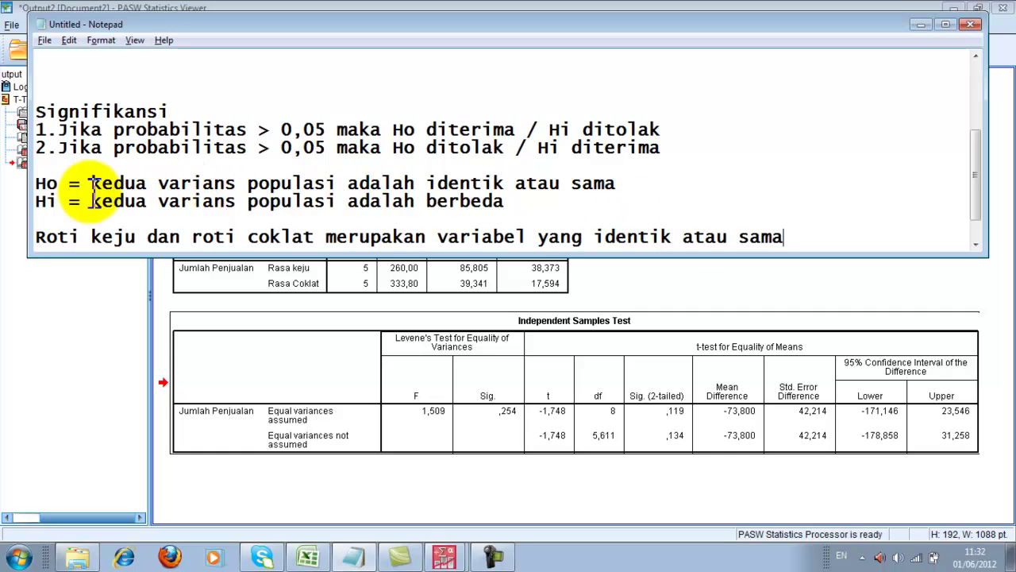
Insert "jumlah penjualan" before "Roti keju" at the start of the conclusion sentence.
click(41, 237)
text(jumlah )
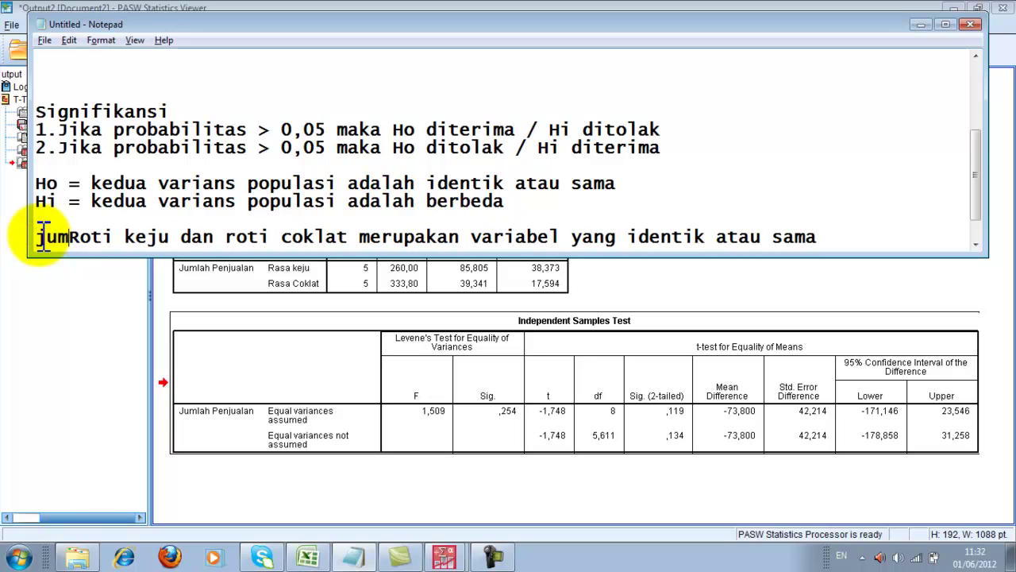
text(penjualan)
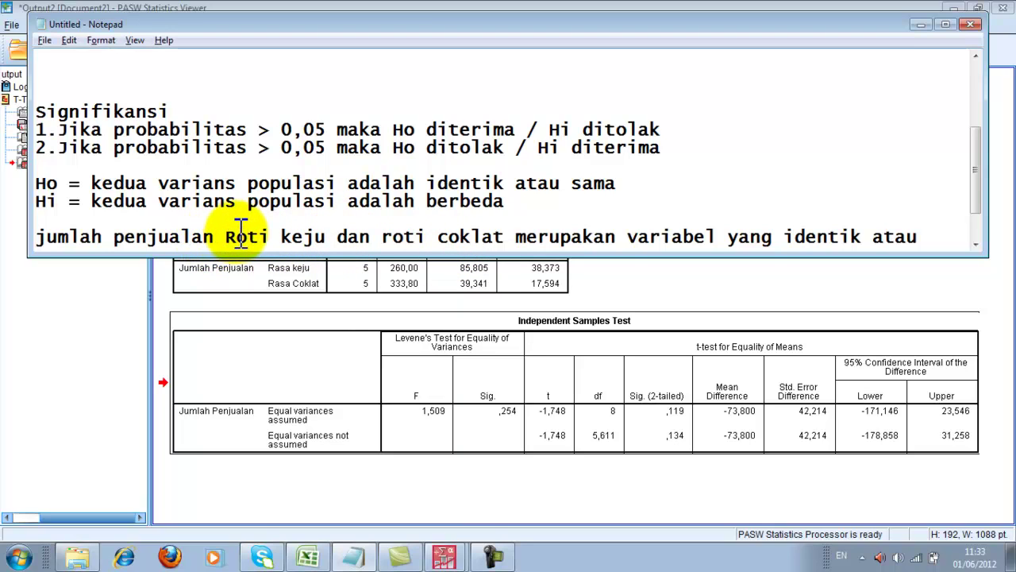
Review the conclusion sentence, highlighting the compared products "Roti keju" and "roti coklat".
drag(226, 235, 509, 235)
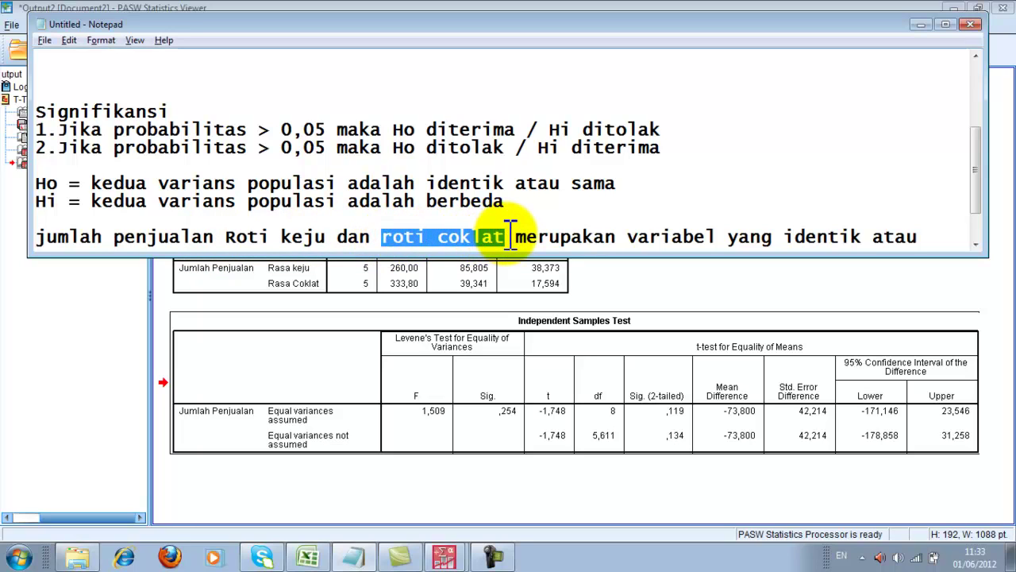
click(509, 235)
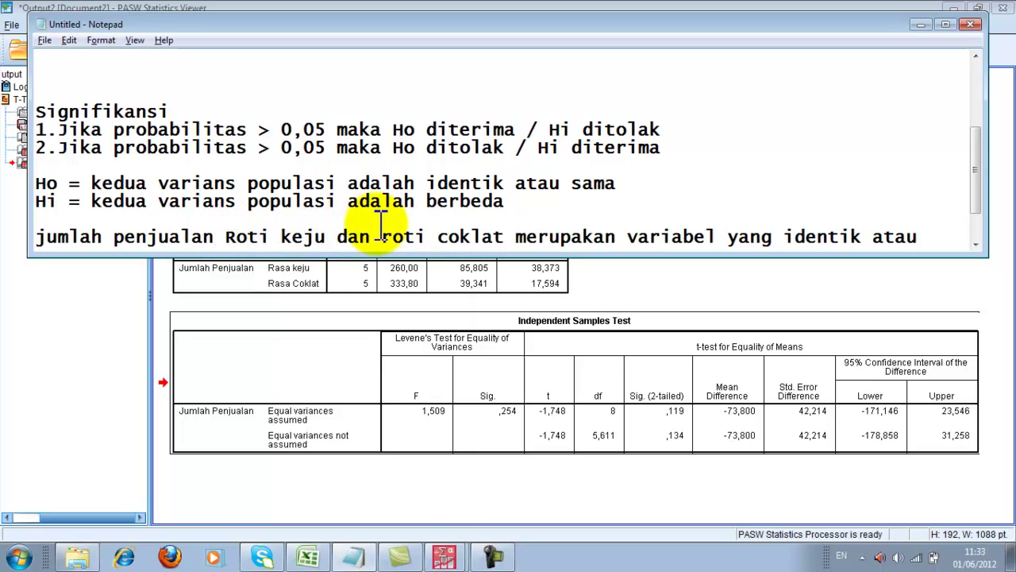
click(454, 238)
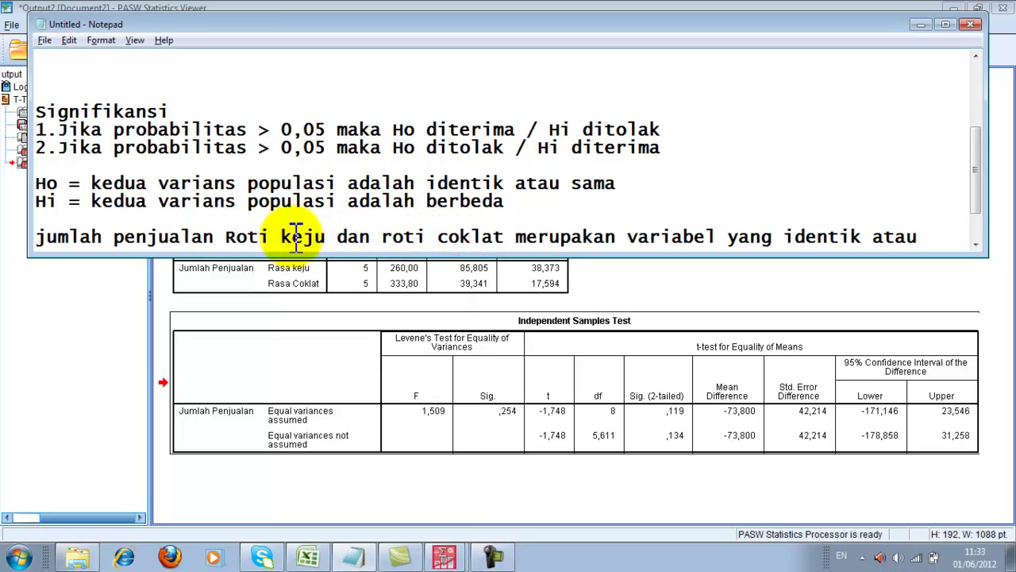
drag(221, 235, 334, 232)
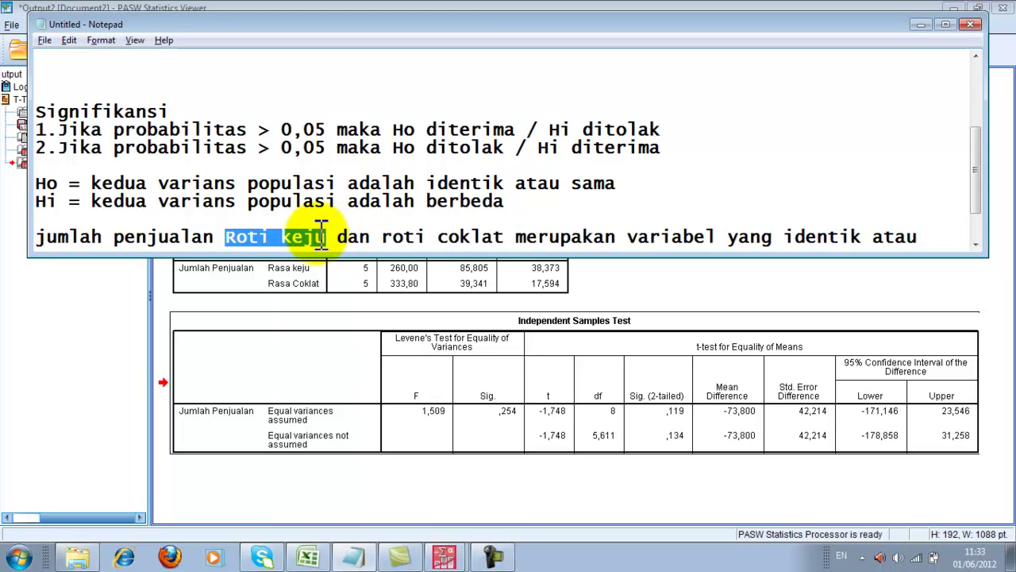
click(268, 236)
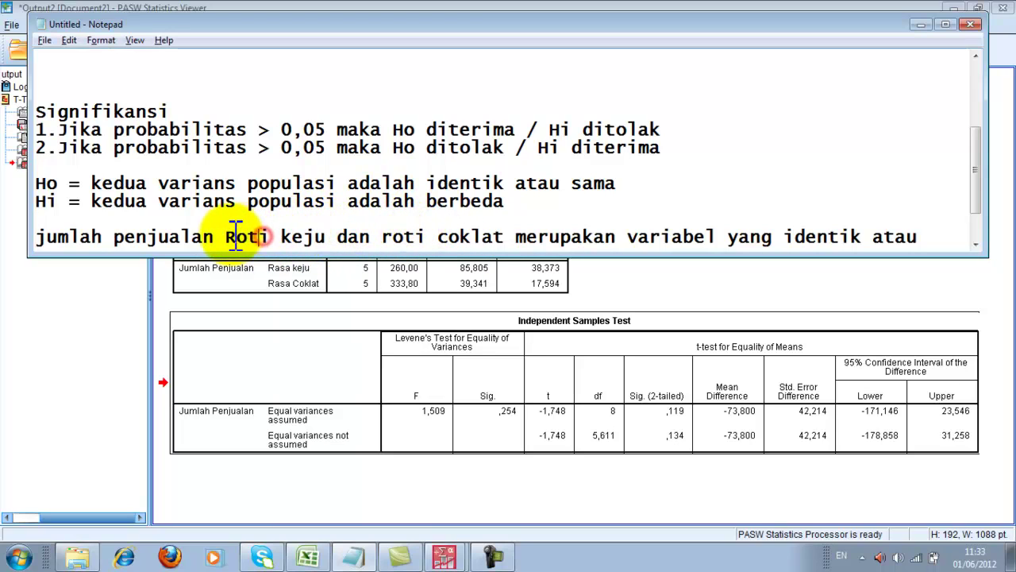
drag(224, 236, 329, 236)
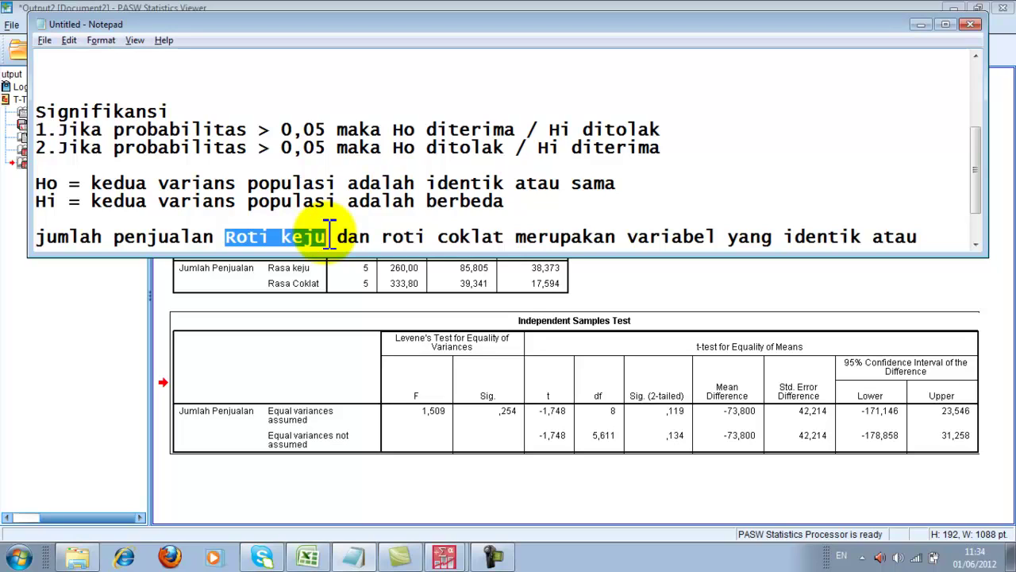
click(329, 236)
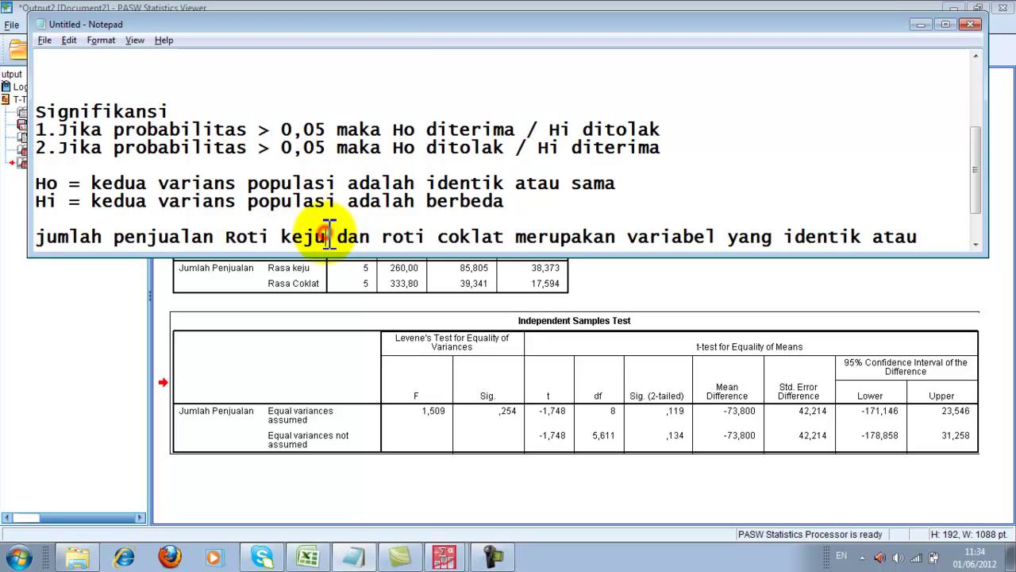